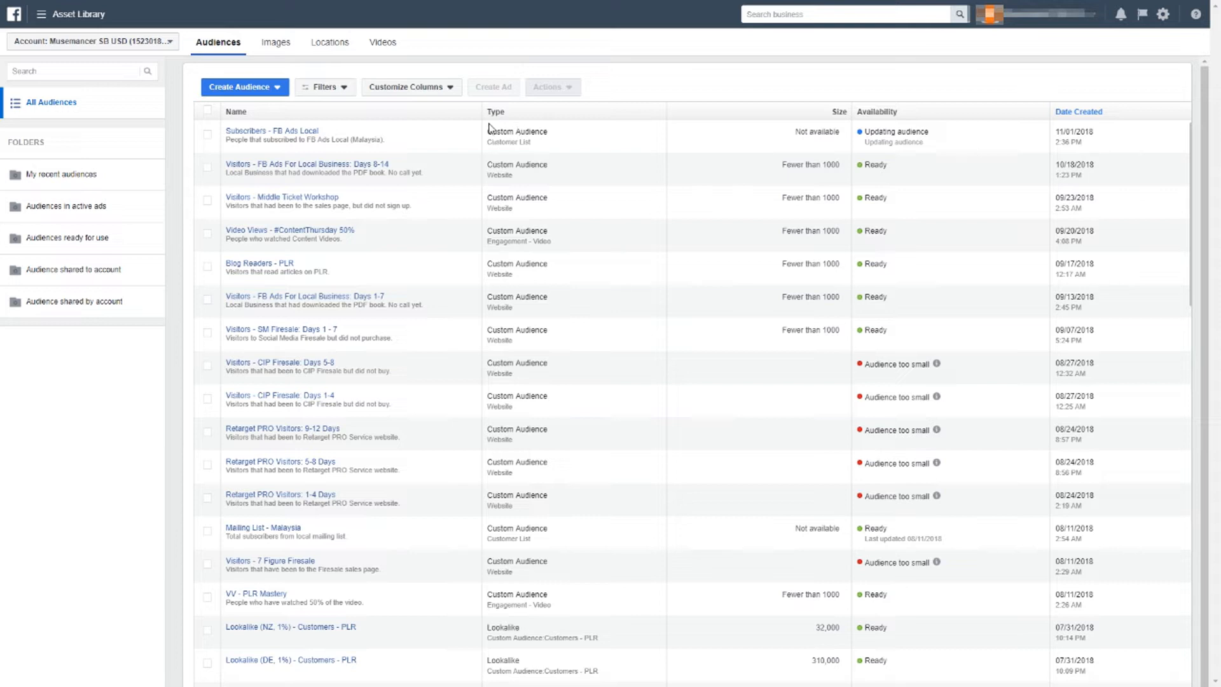
Step: Open the details of the Lookalike (NZ, 1%) - Customers - PLR audience and check what can be edited
mouse_move(282, 141)
mouse_move(264, 197)
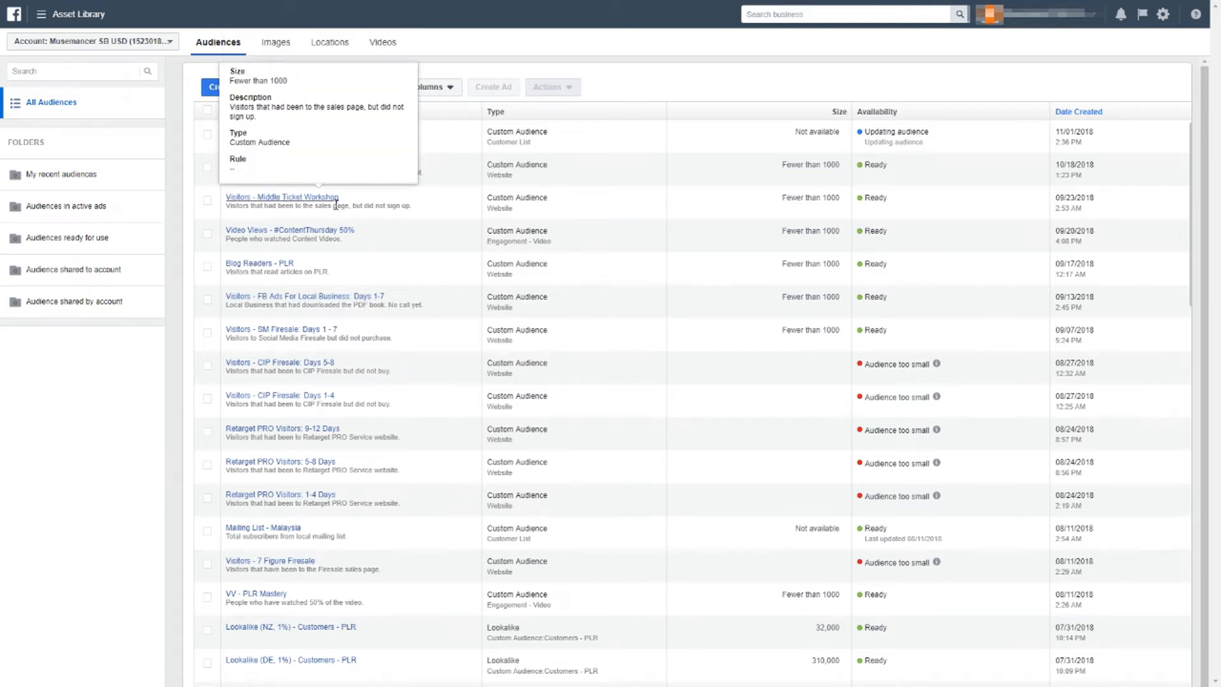
click(208, 135)
click(208, 135)
click(208, 636)
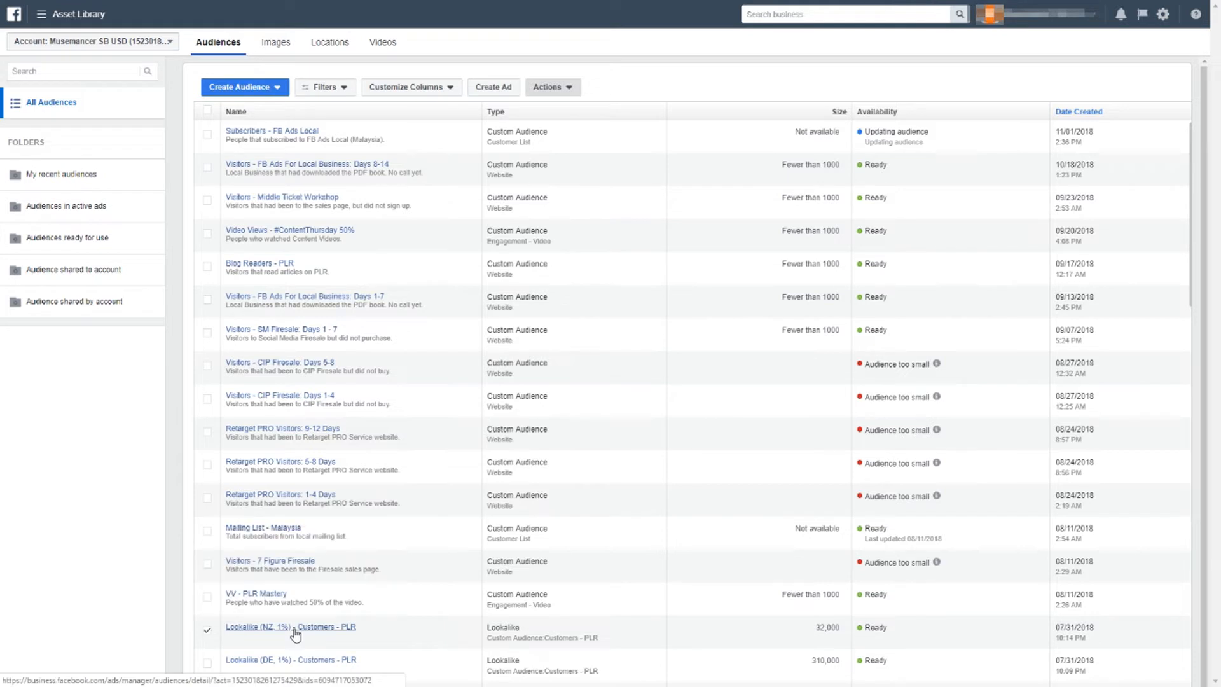
click(295, 630)
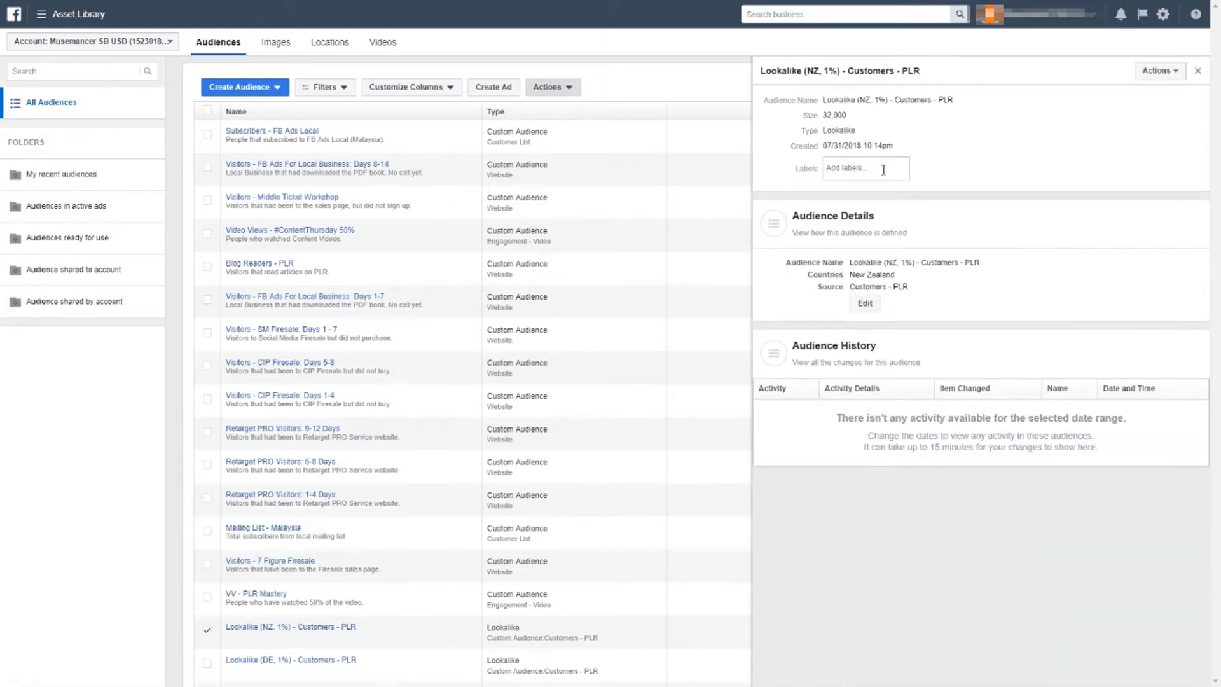
click(865, 303)
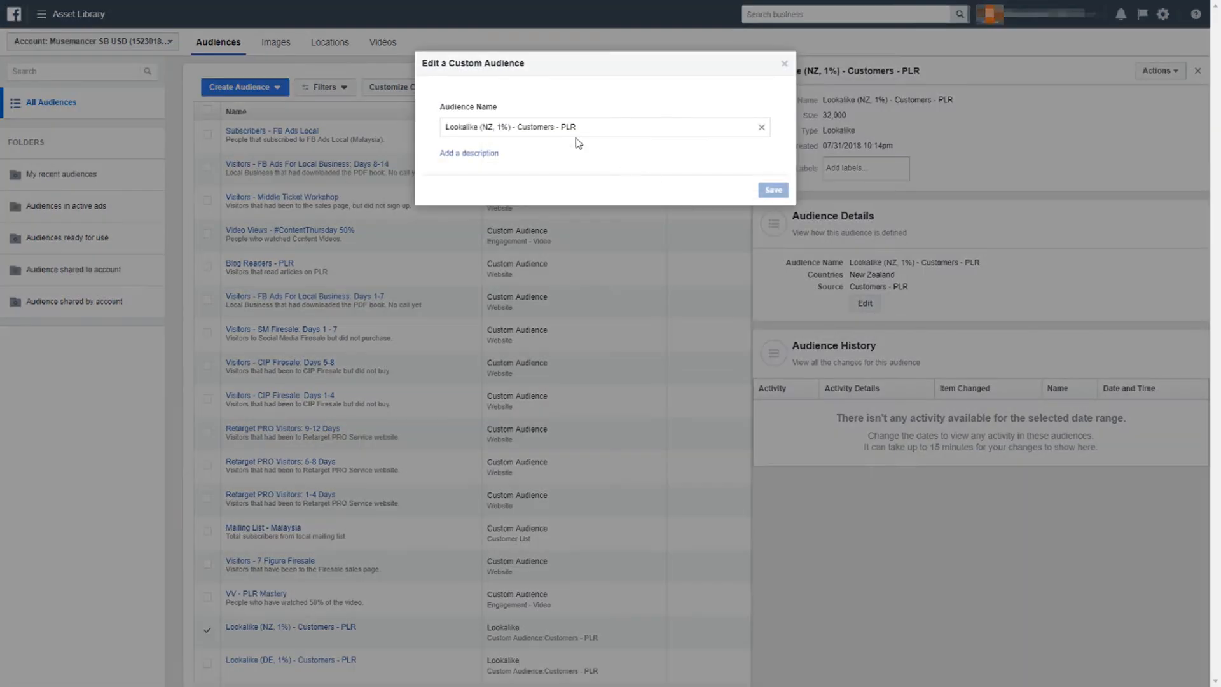
click(784, 64)
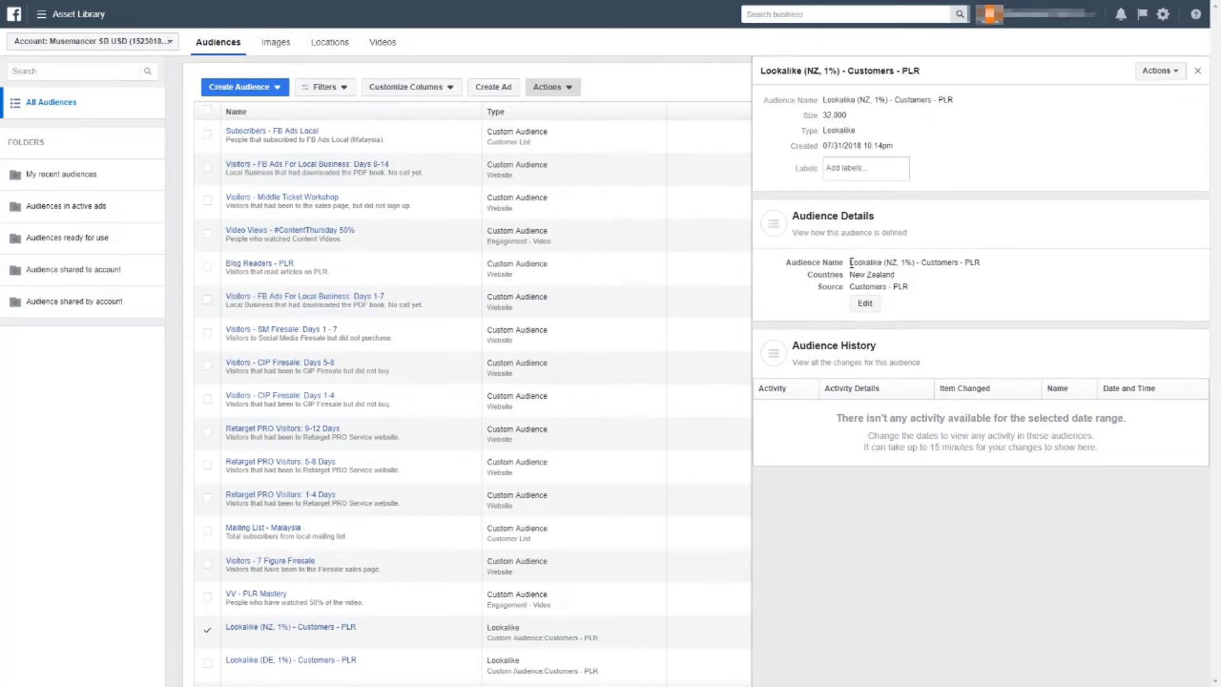
Step: Examine the name, country and source in the New Zealand lookalike audience's details, and close them
drag(851, 262, 894, 272)
click(892, 266)
drag(922, 262, 981, 263)
click(922, 139)
click(1199, 72)
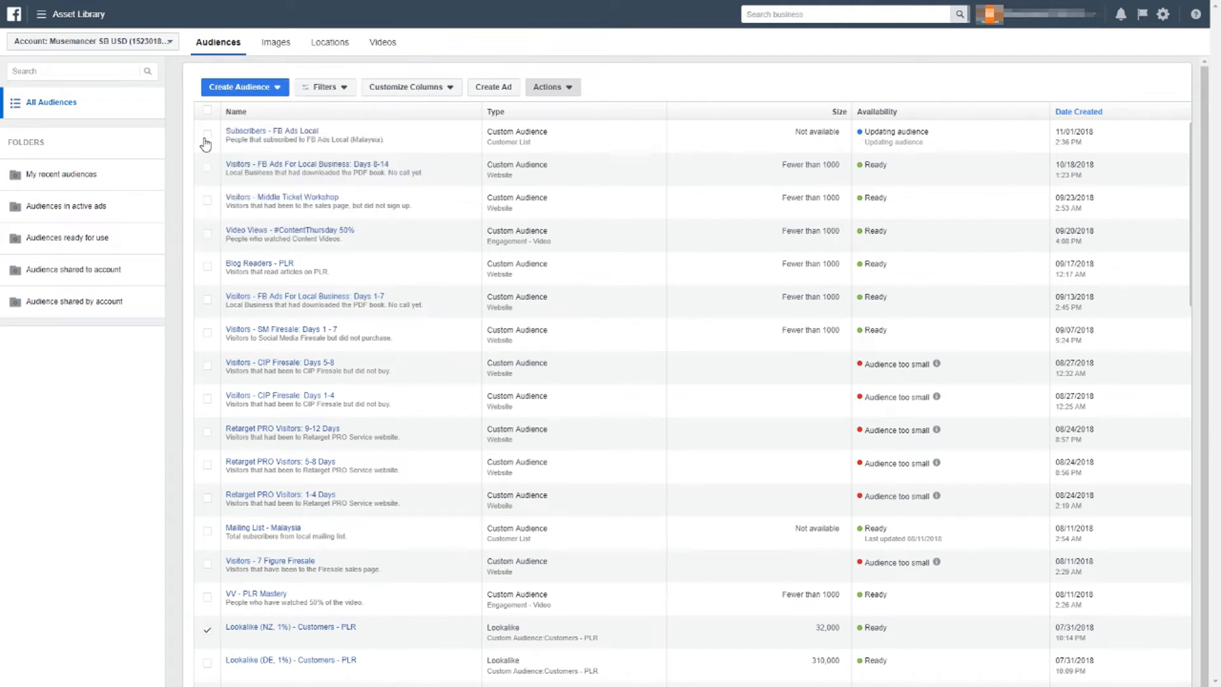
Step: Start a new lookalike audience with the custom audience Subscribers - FB Ads Local as its source
click(233, 93)
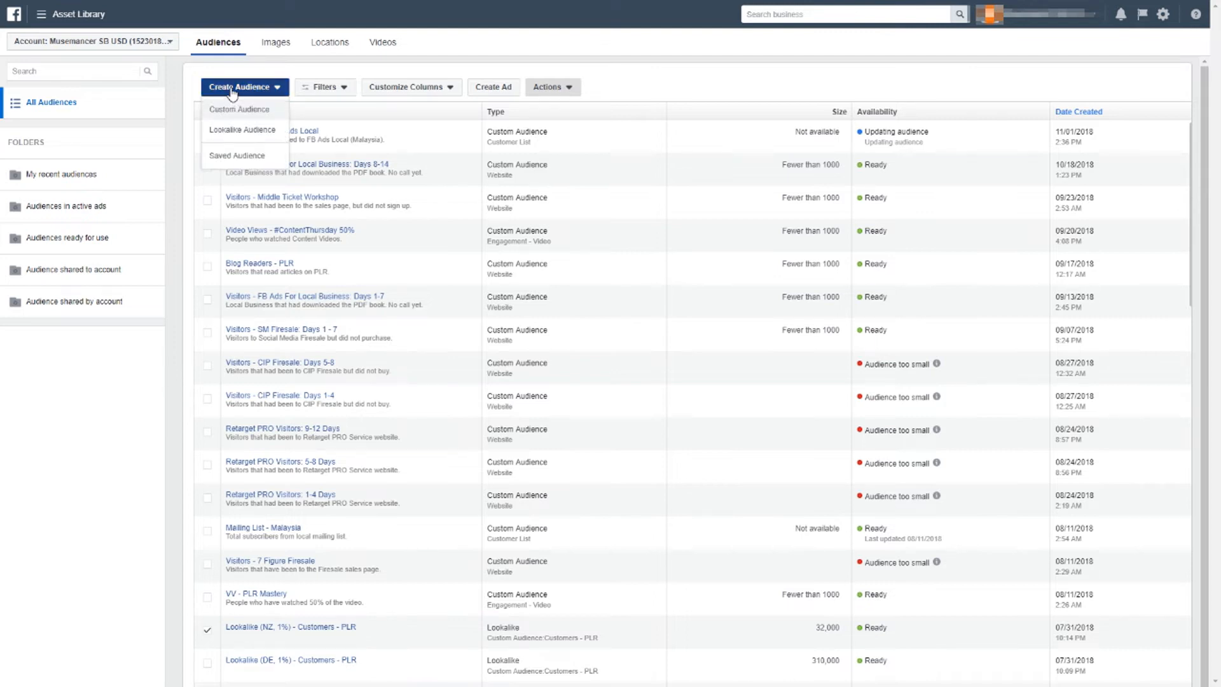
click(233, 92)
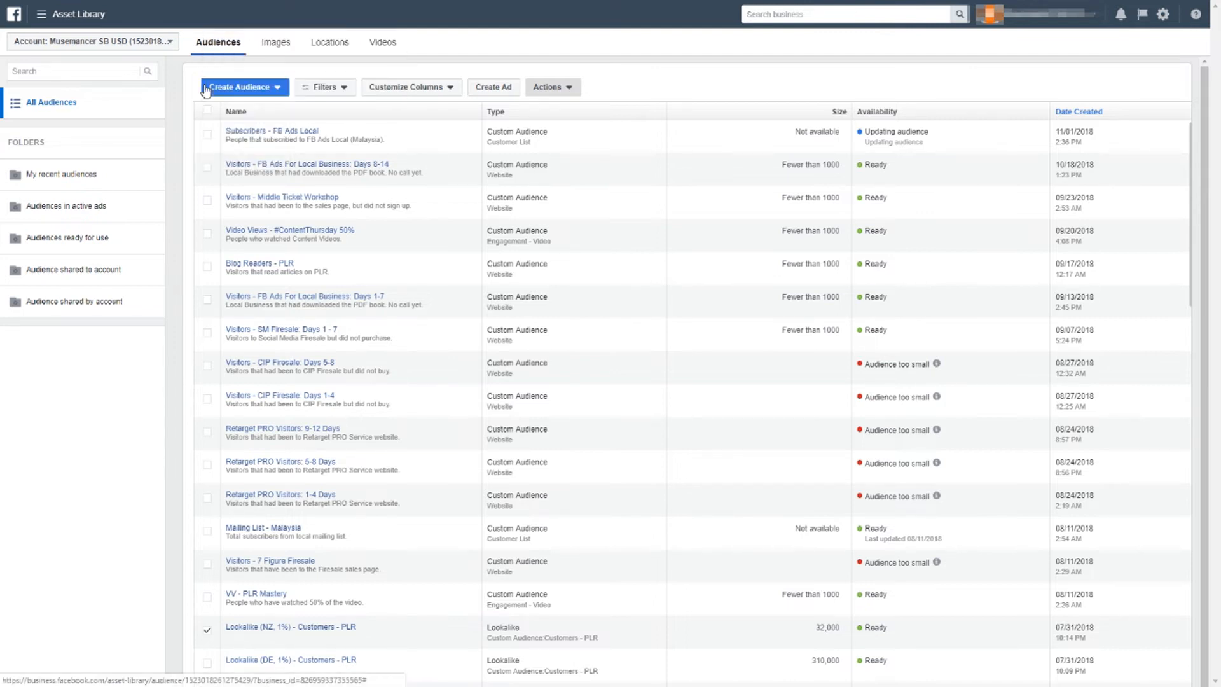
click(205, 91)
click(229, 131)
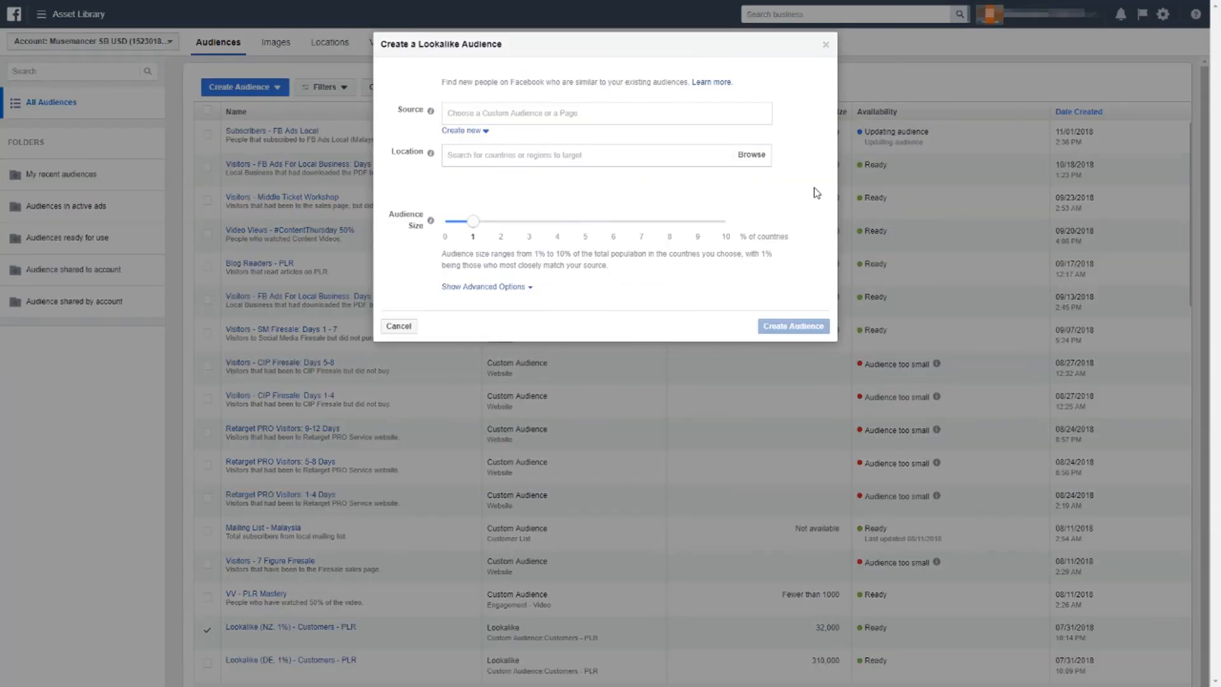
click(616, 118)
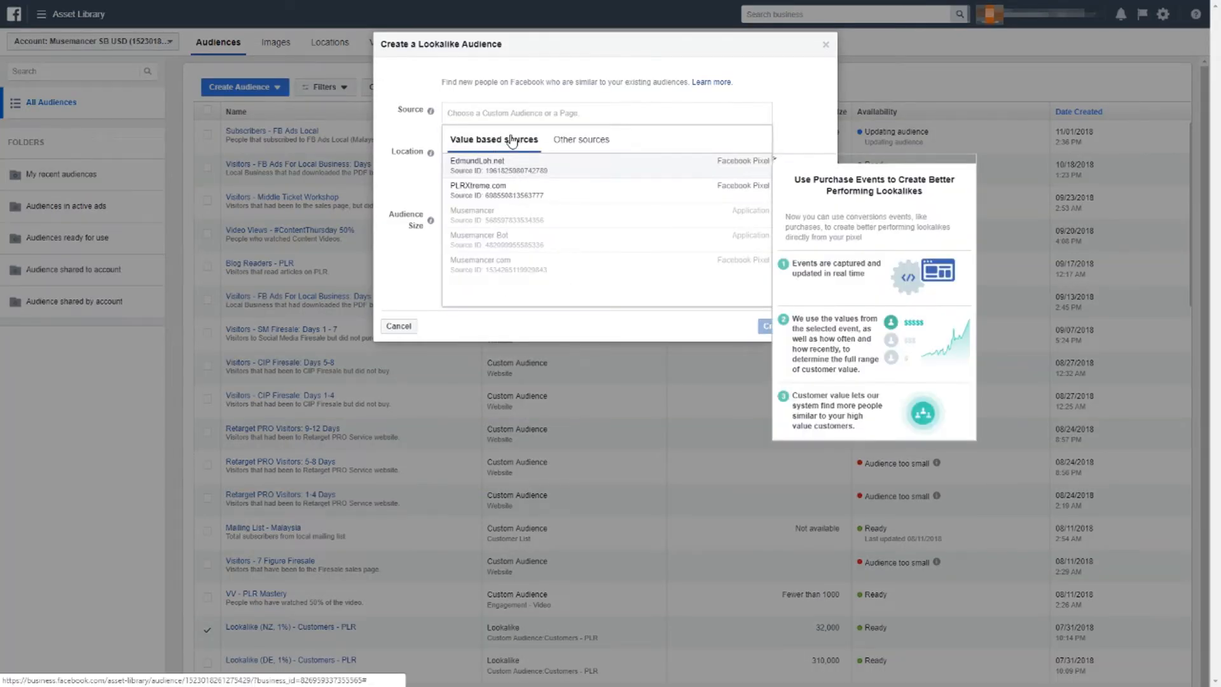
click(563, 140)
scroll(550, 204, down, 5)
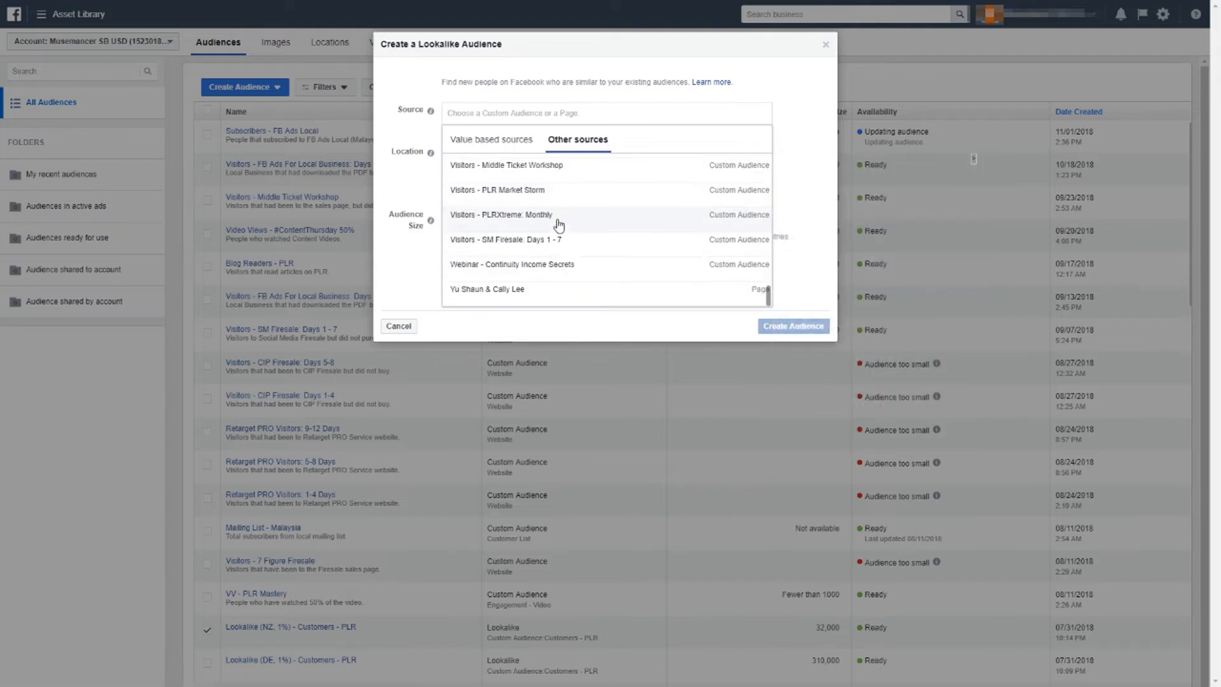
click(512, 141)
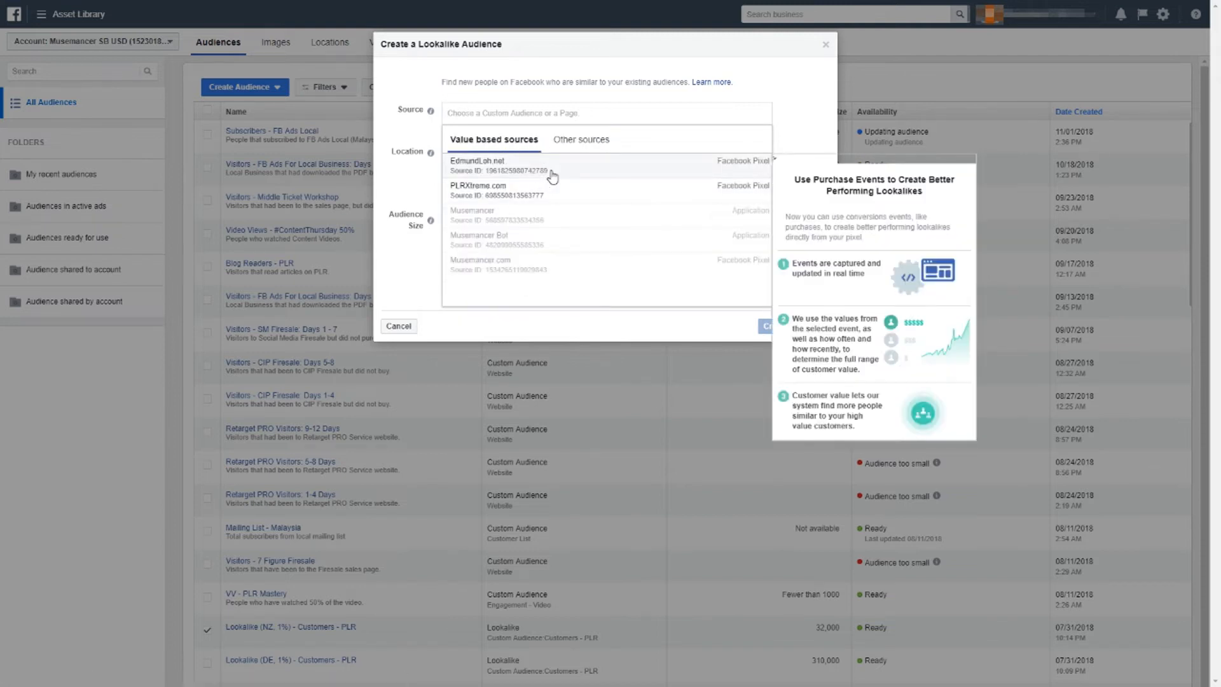
click(576, 145)
scroll(565, 195, down, 3)
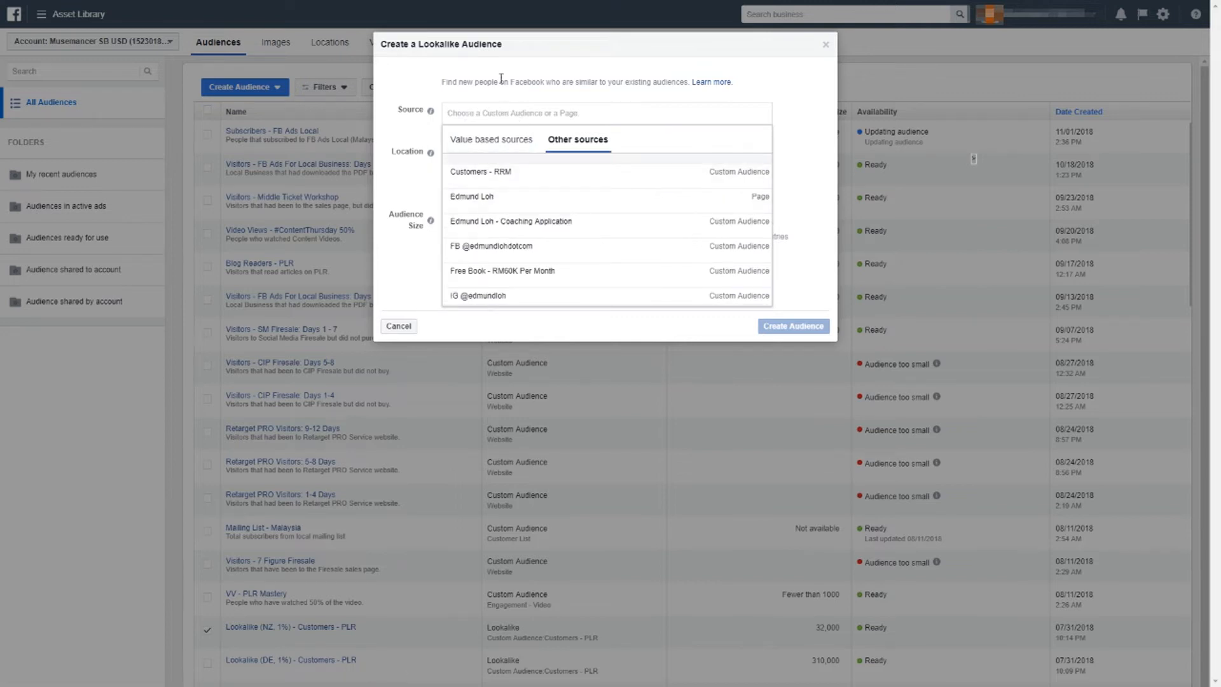
text(subscr)
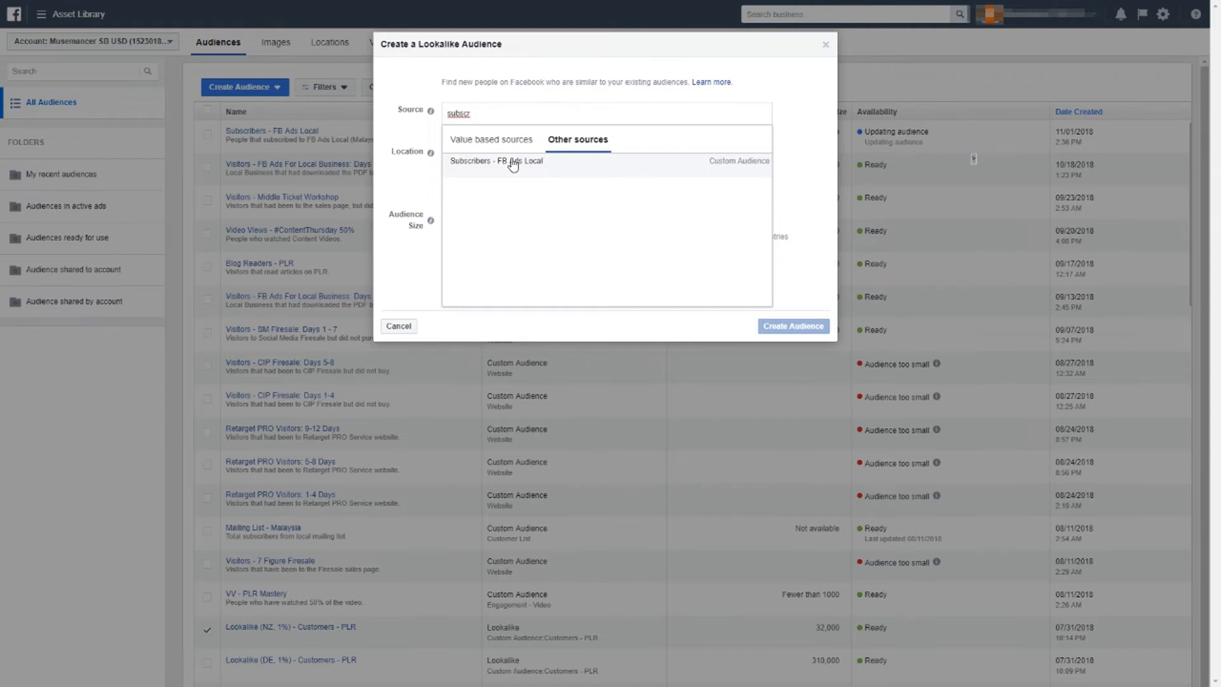
click(513, 165)
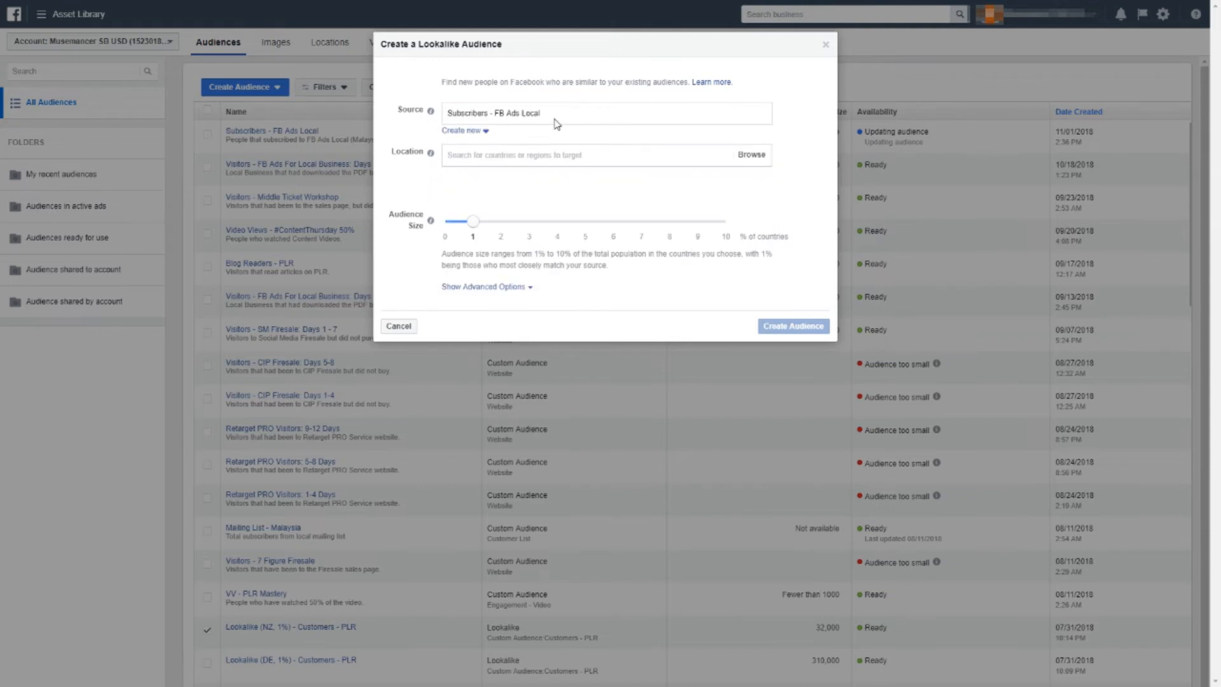
Step: Set Malaysia as the target location of the lookalike audience
click(517, 157)
text(malaysia)
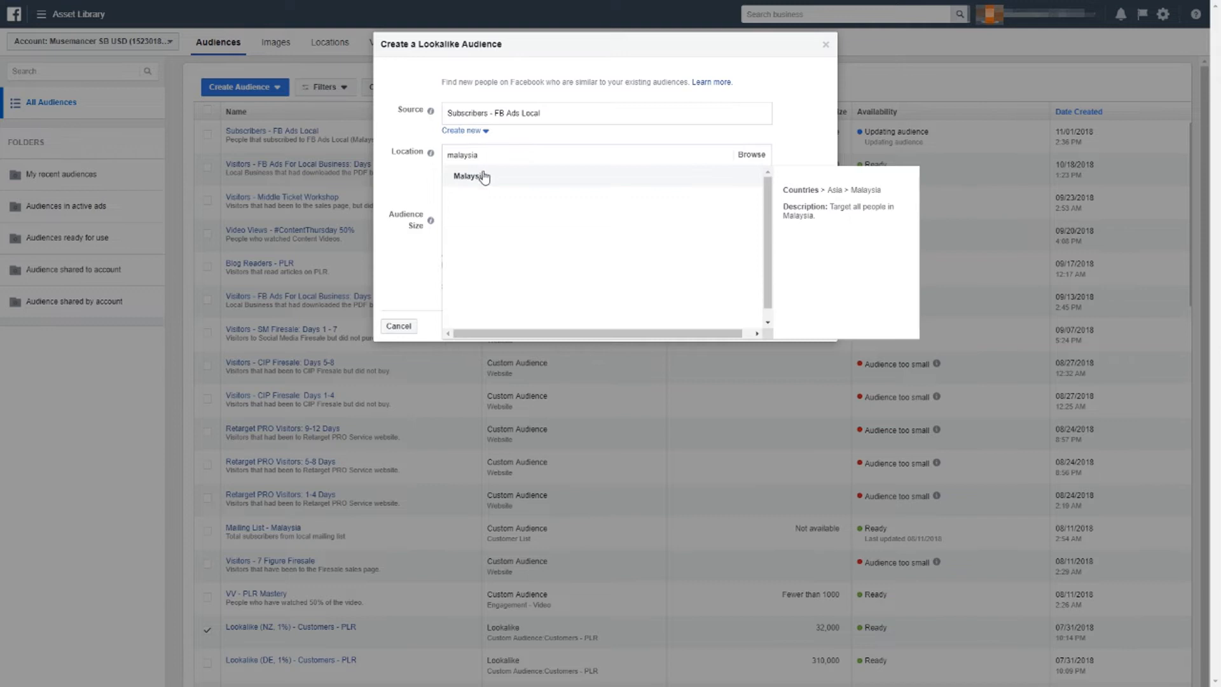
click(483, 177)
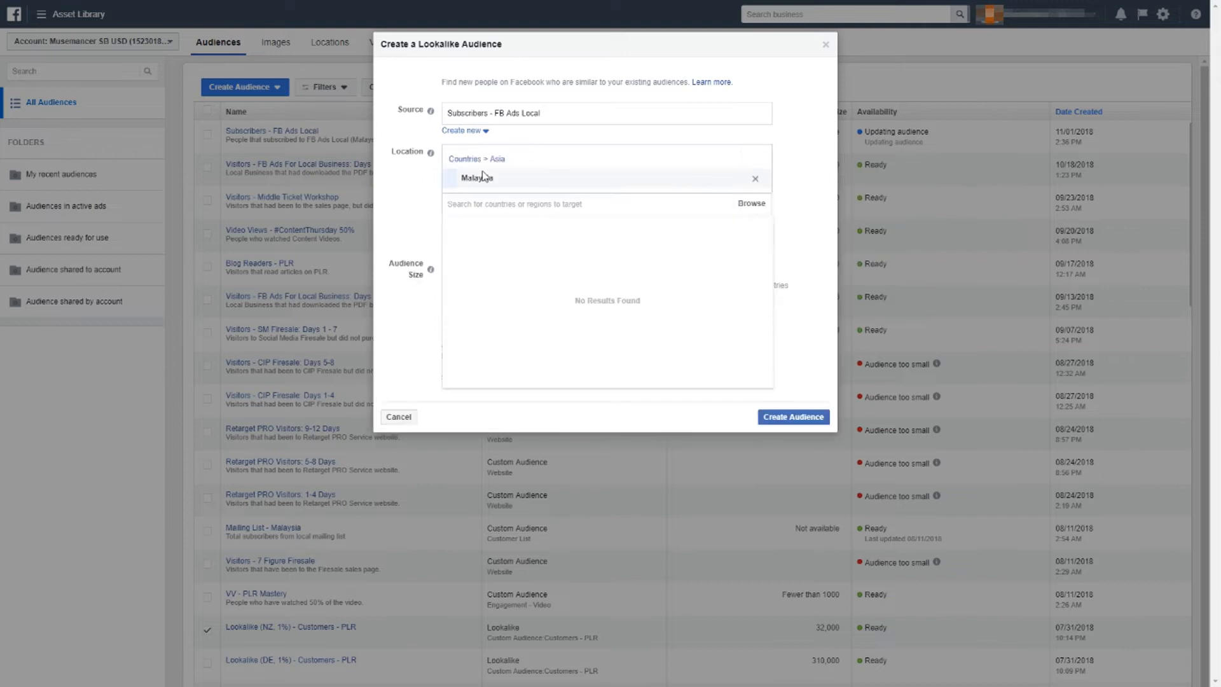
click(504, 204)
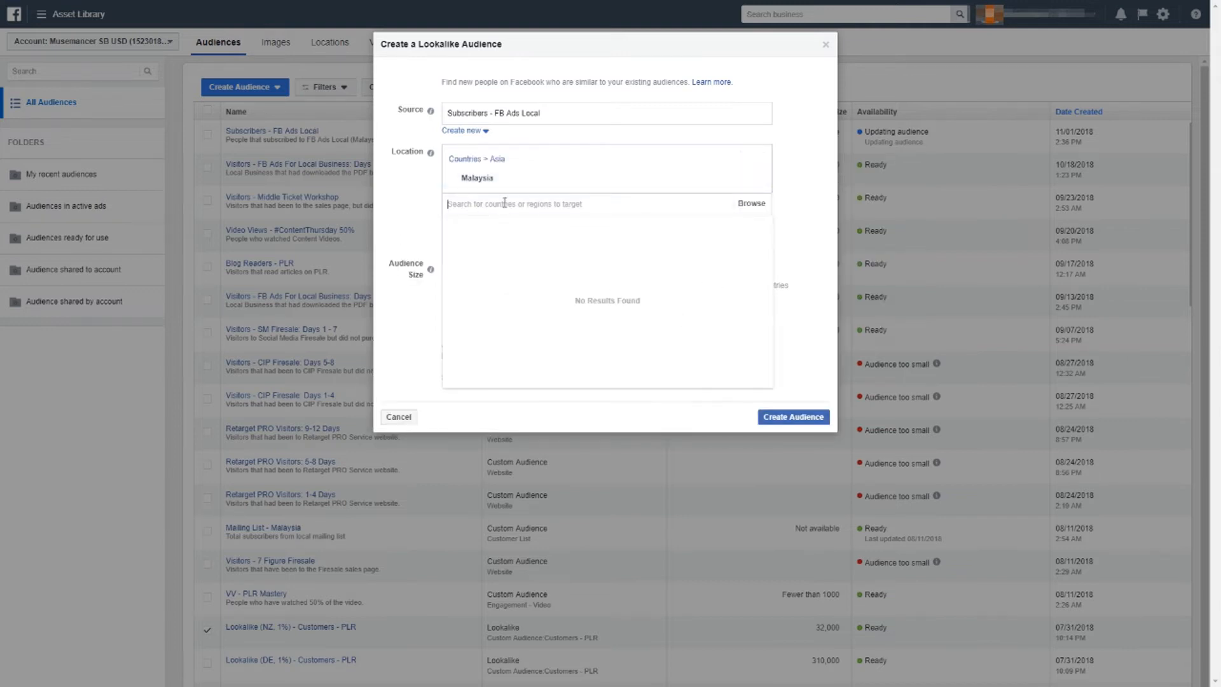
click(414, 210)
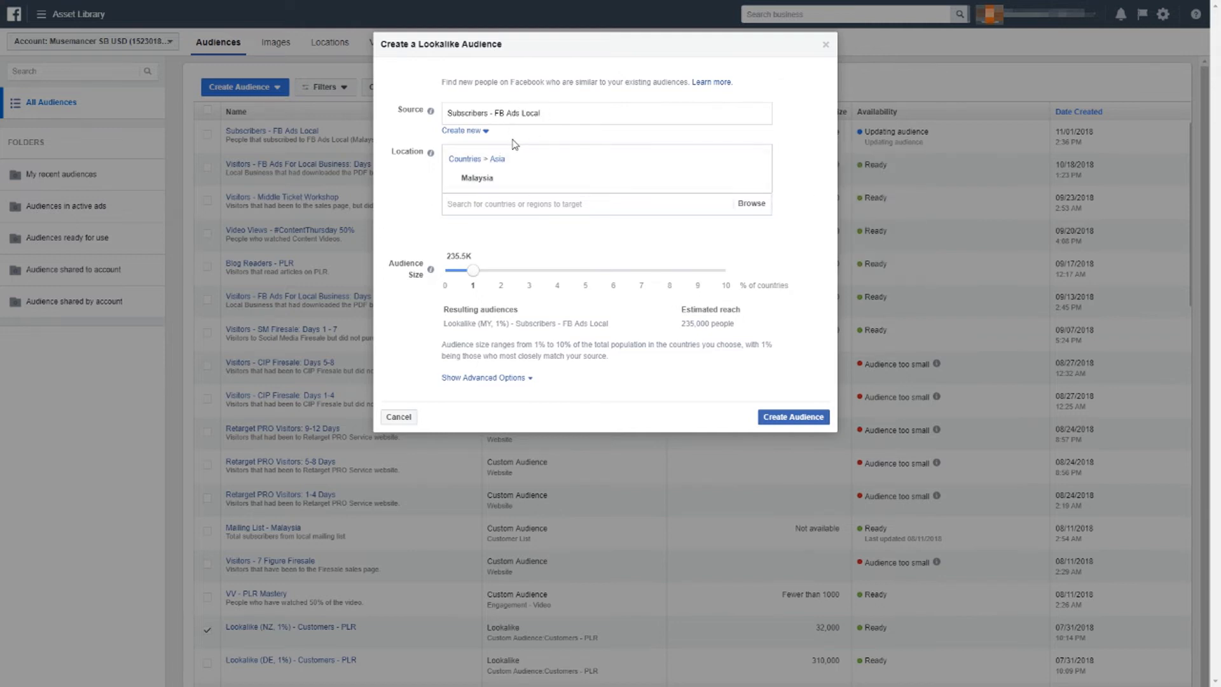
click(504, 202)
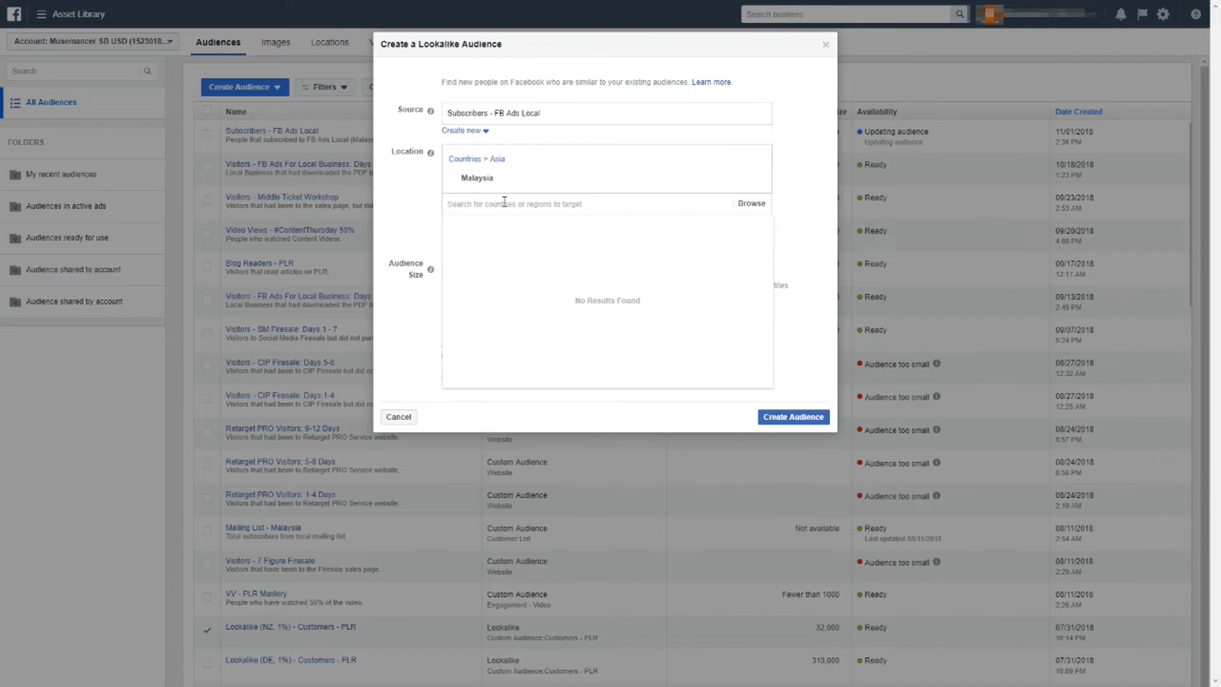
click(411, 180)
Step: Try adding United States as a second target location, and remove it again
mouse_move(470, 180)
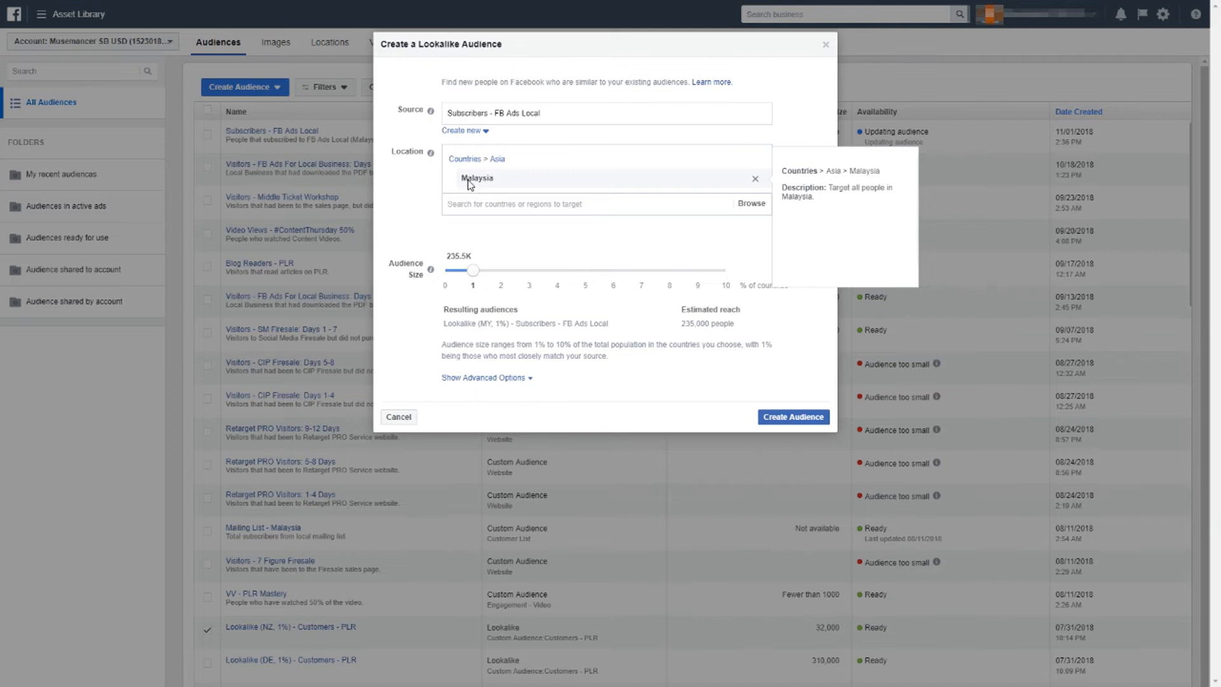
click(487, 212)
text(united s)
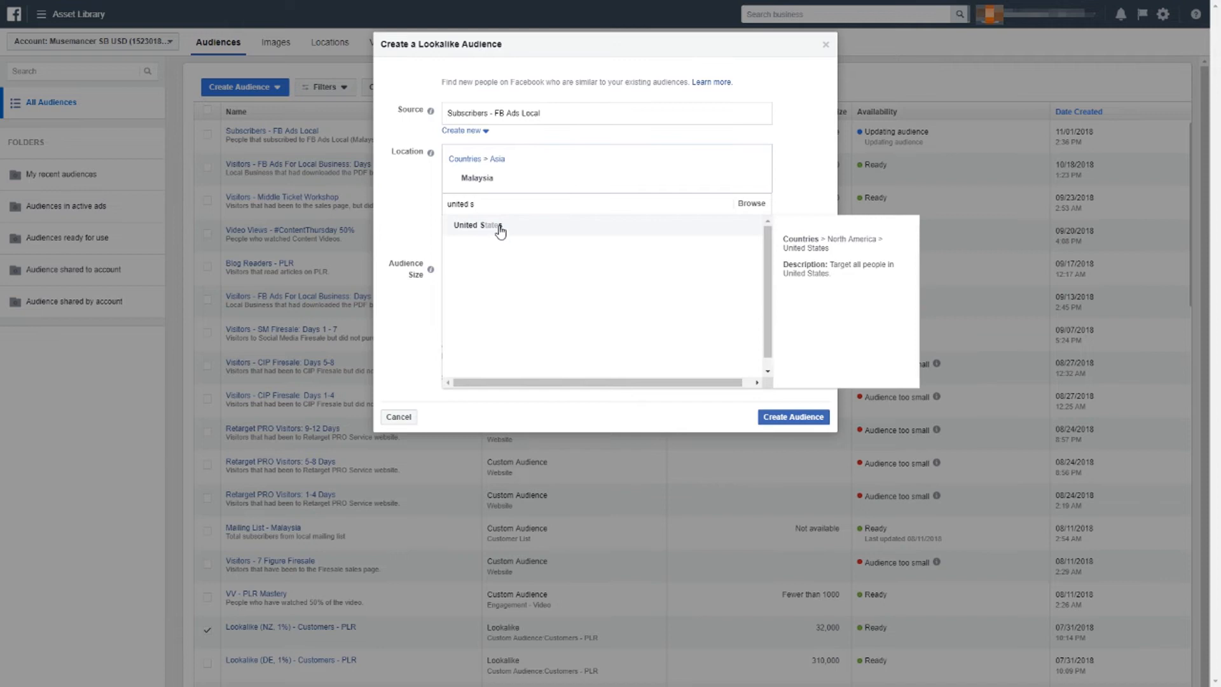
click(500, 230)
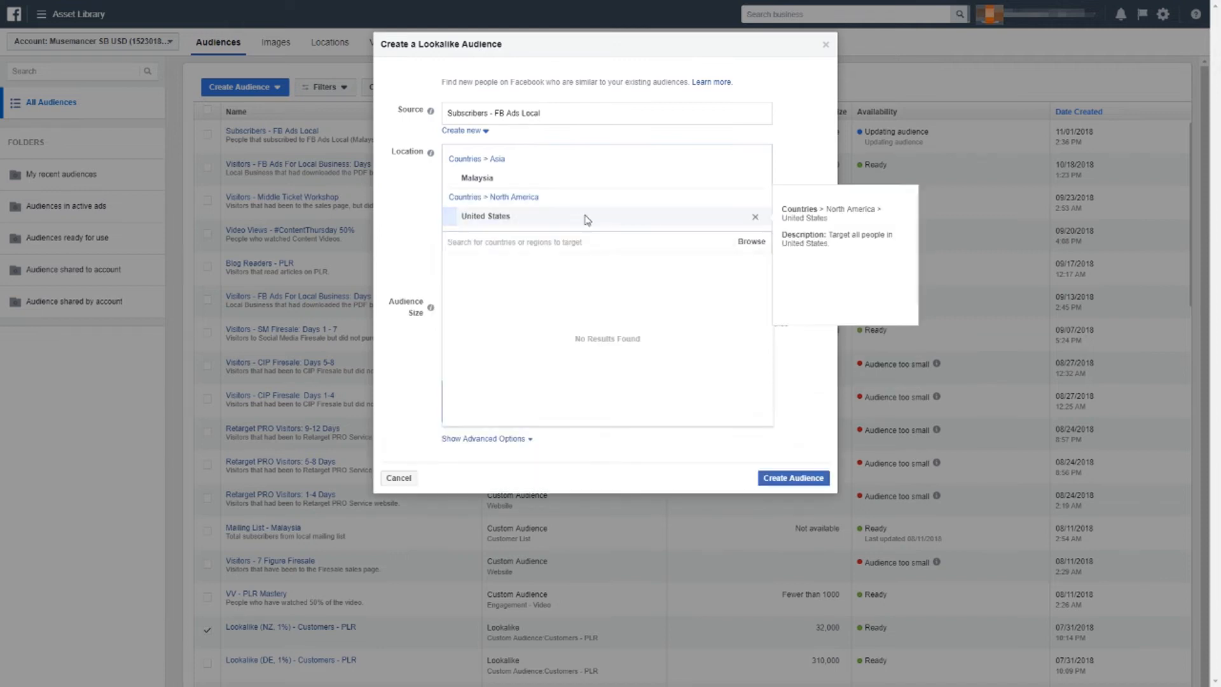
click(756, 200)
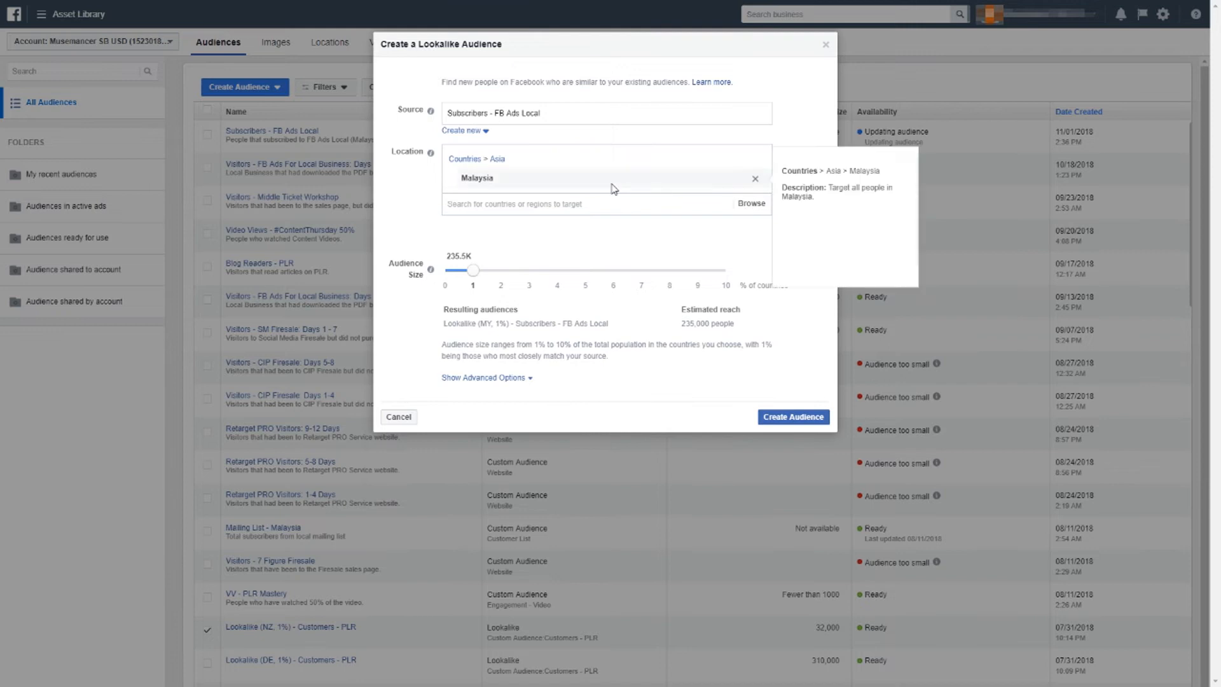
Step: Try an audience size of 10% of the country and return it to 1%
mouse_move(430, 271)
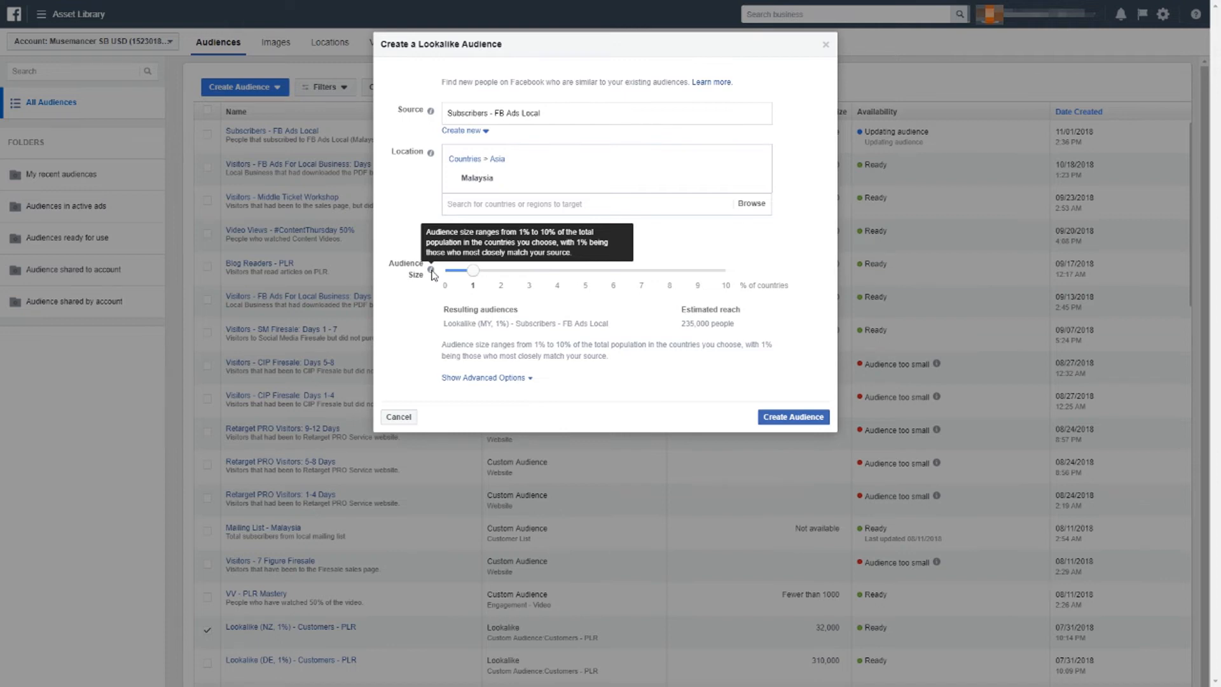
drag(474, 271, 727, 280)
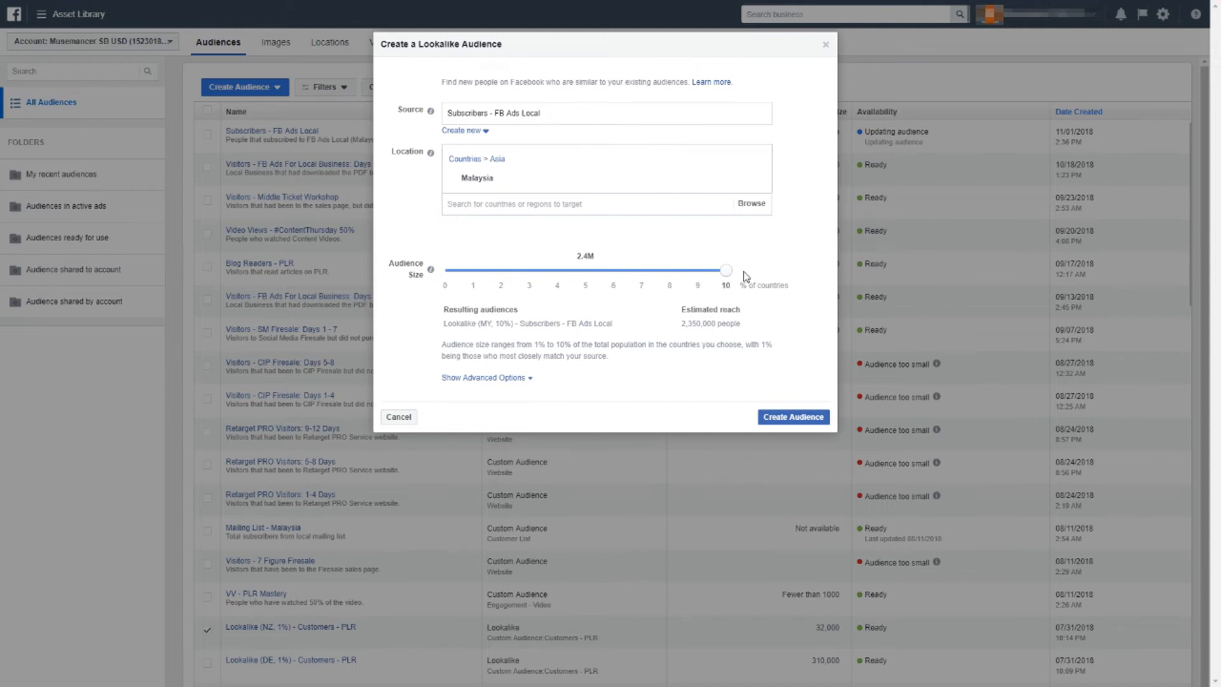
drag(727, 280, 470, 280)
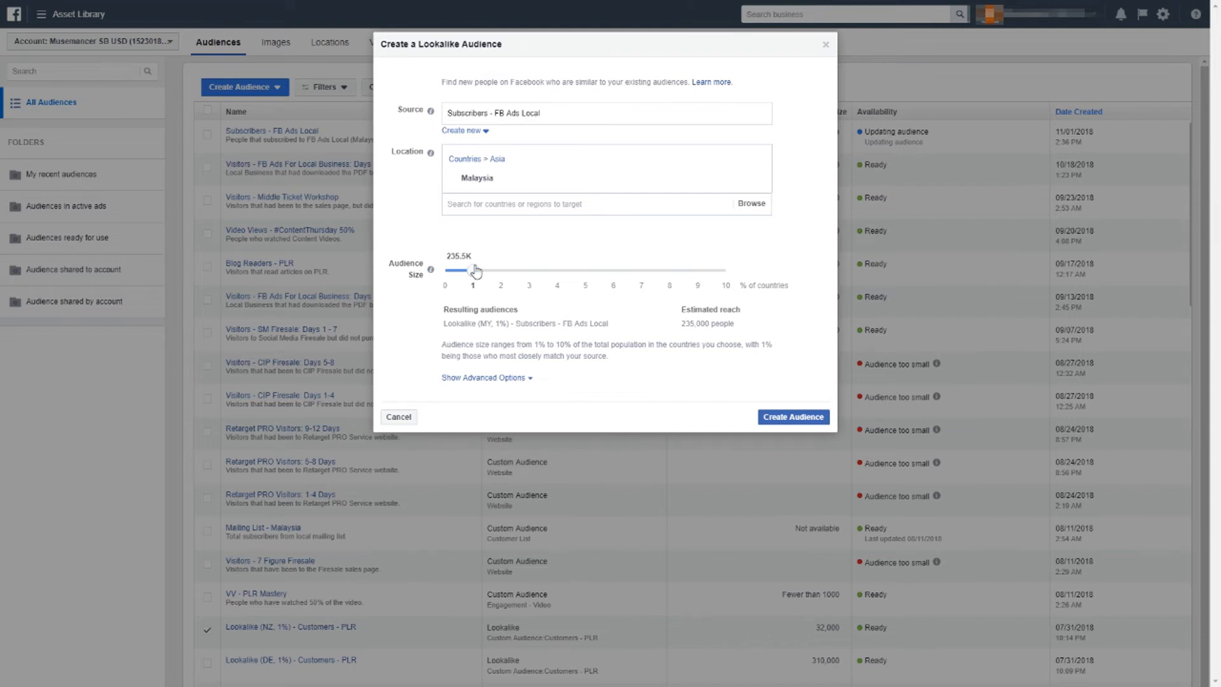
drag(475, 270, 613, 271)
click(725, 285)
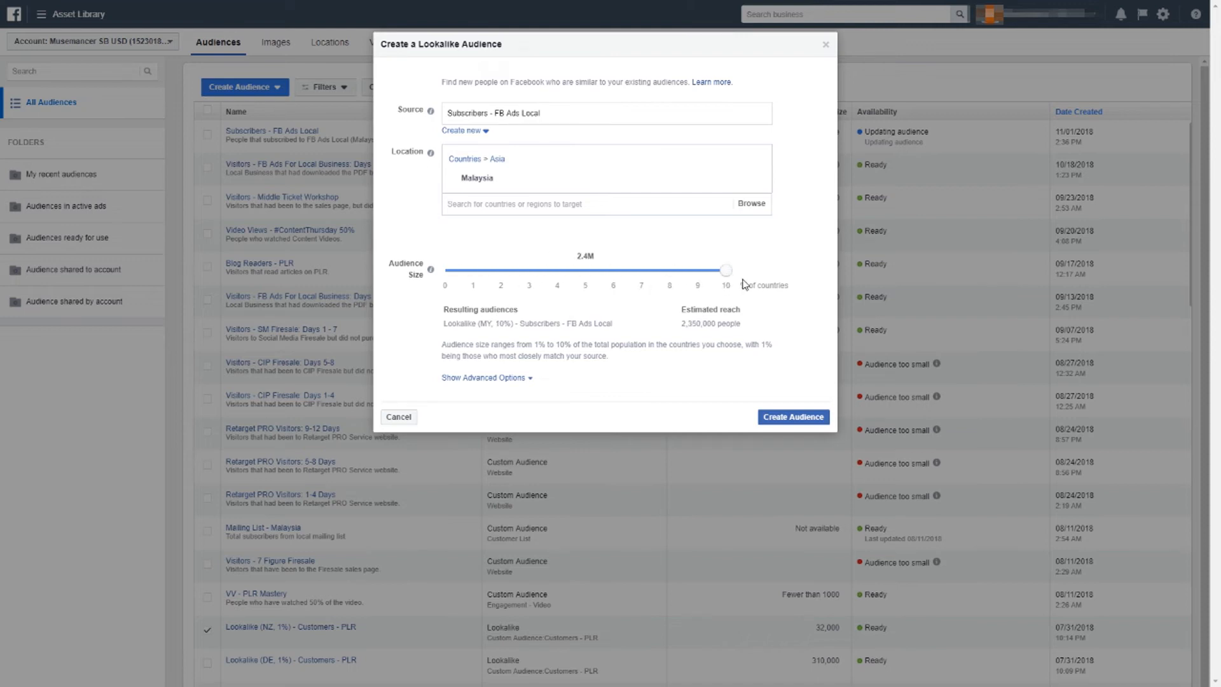
drag(738, 284, 474, 275)
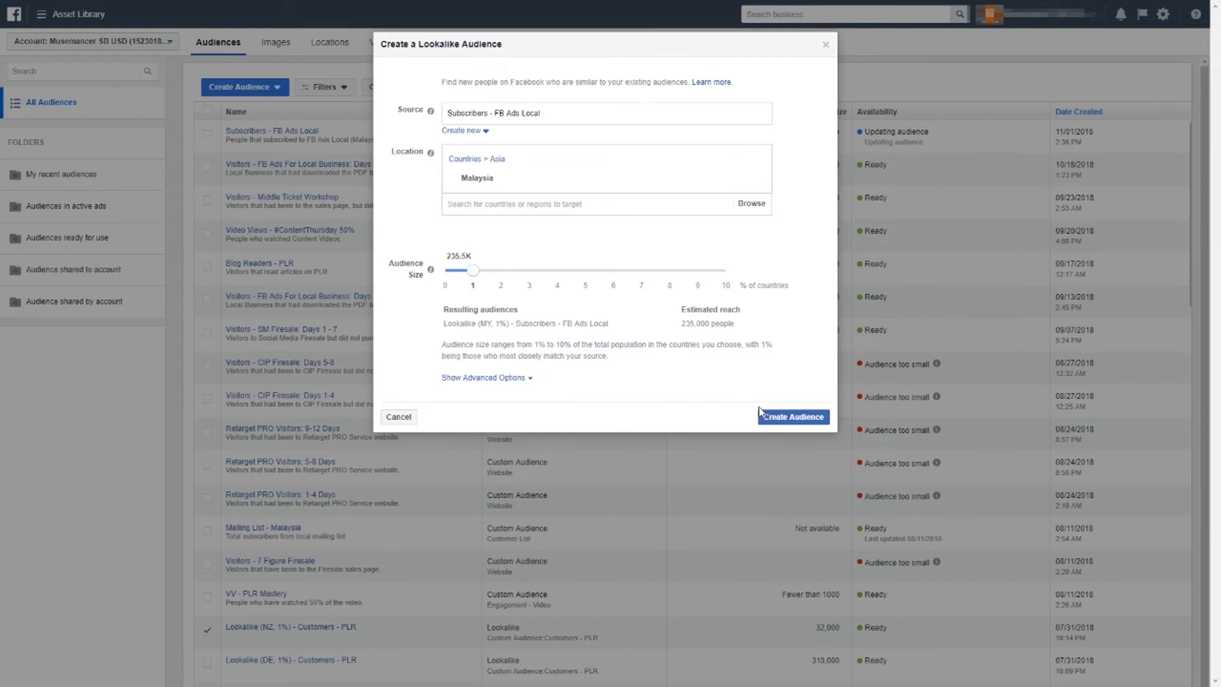
Step: In the advanced options, set the number of audiences to 1 at 1% size and create the lookalike audience
click(513, 378)
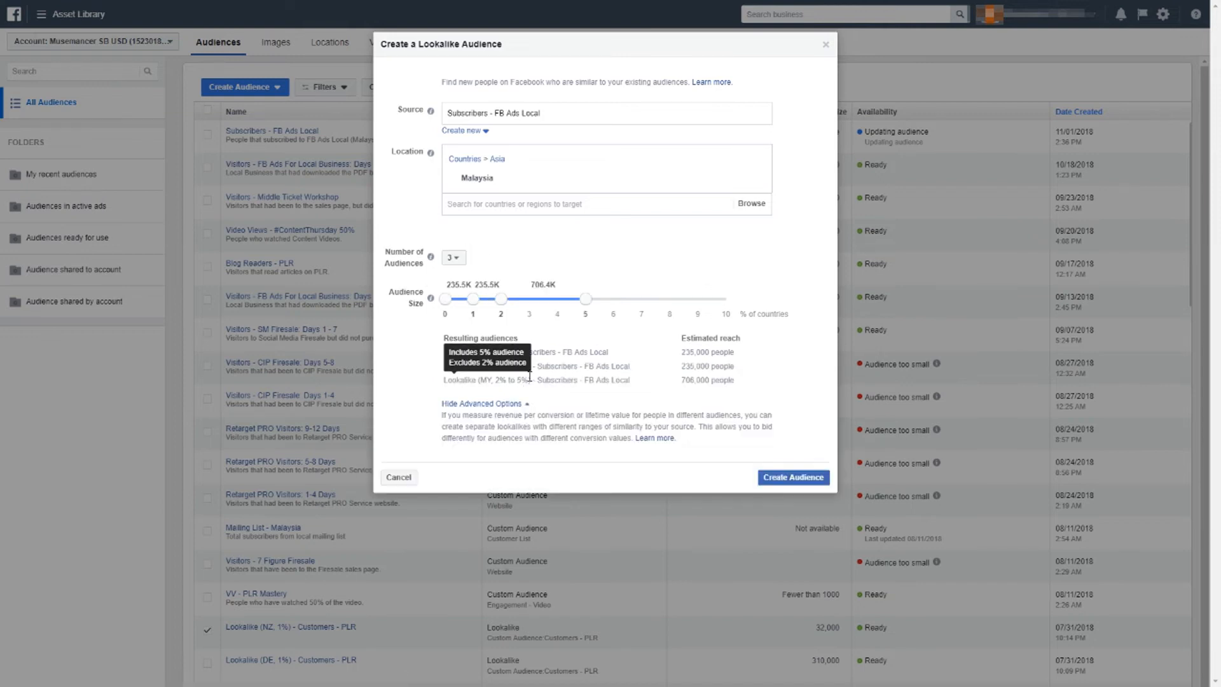
drag(583, 302, 489, 302)
click(454, 257)
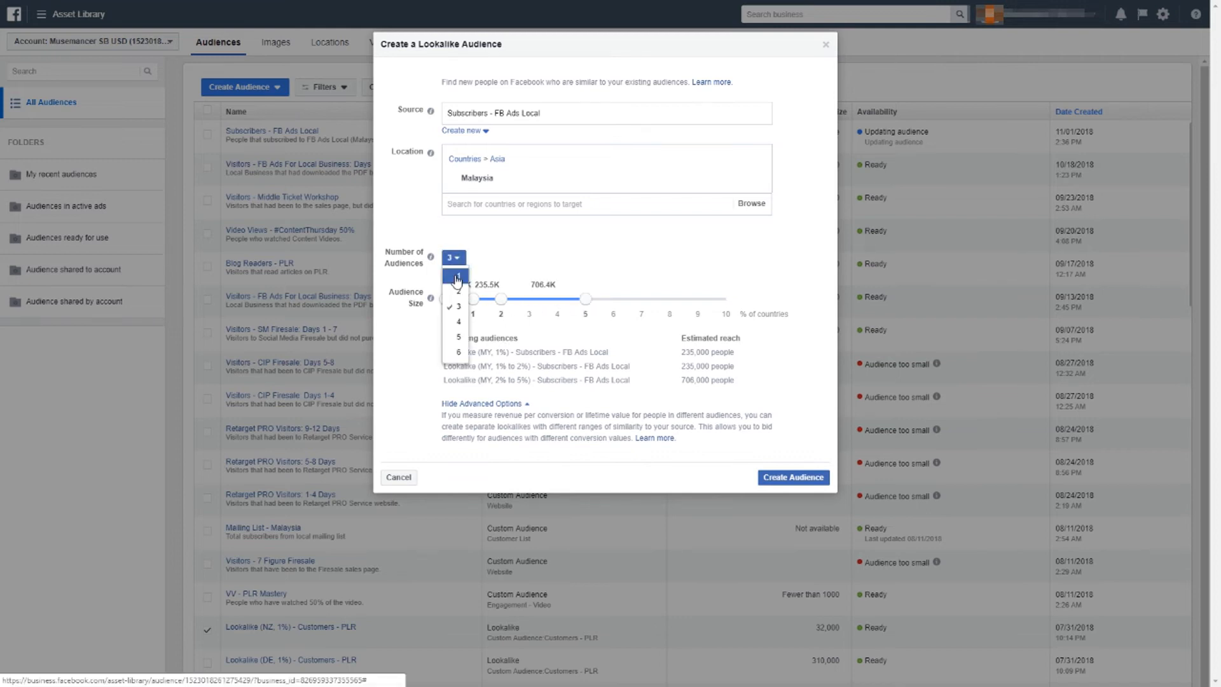
click(456, 275)
mouse_move(473, 299)
mouse_down()
mouse_move(501, 298)
mouse_move(444, 300)
mouse_move(473, 304)
mouse_up()
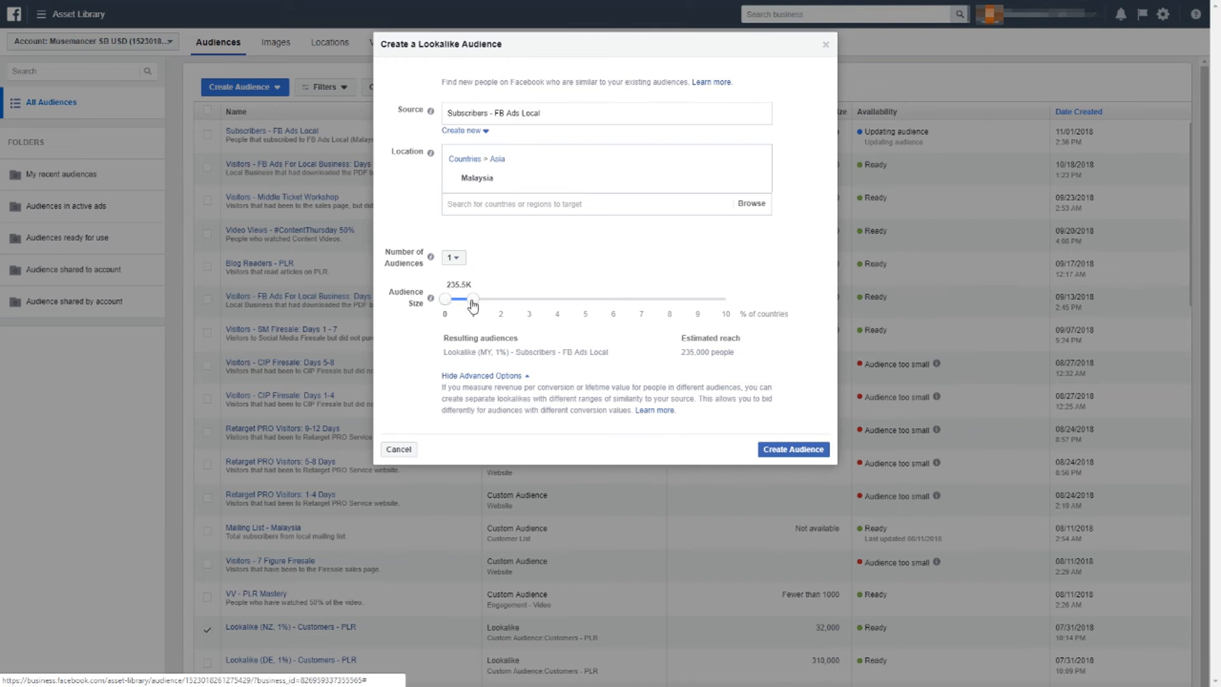
click(781, 452)
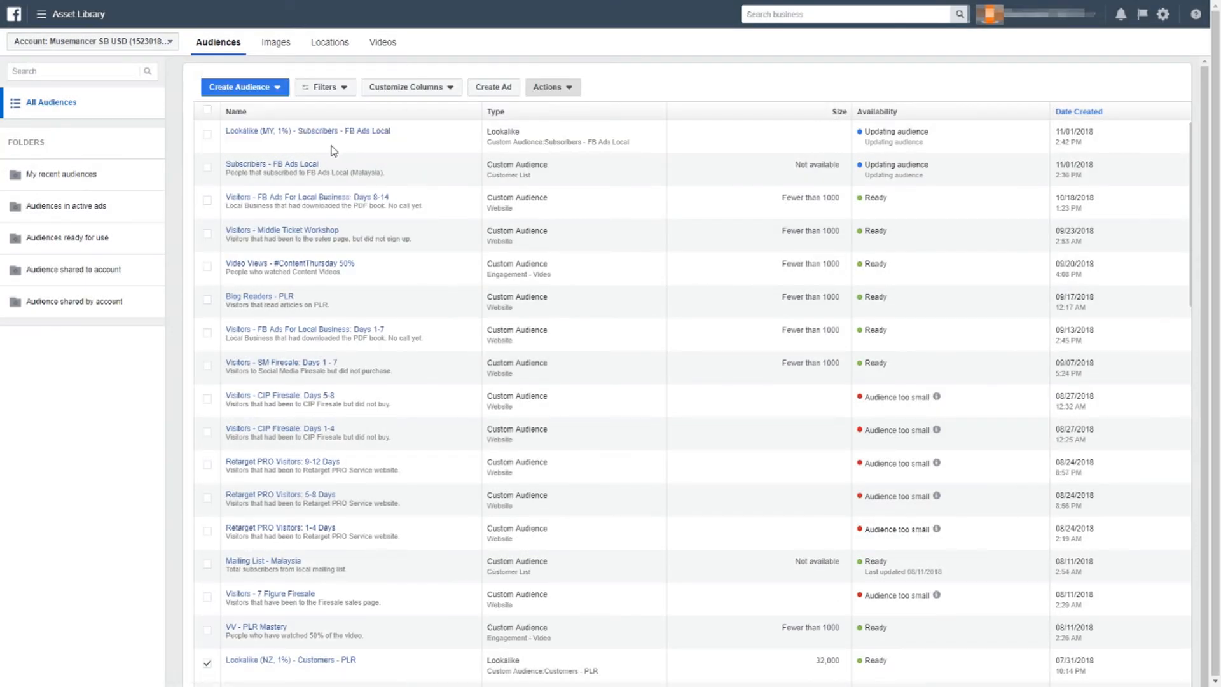
mouse_move(333, 136)
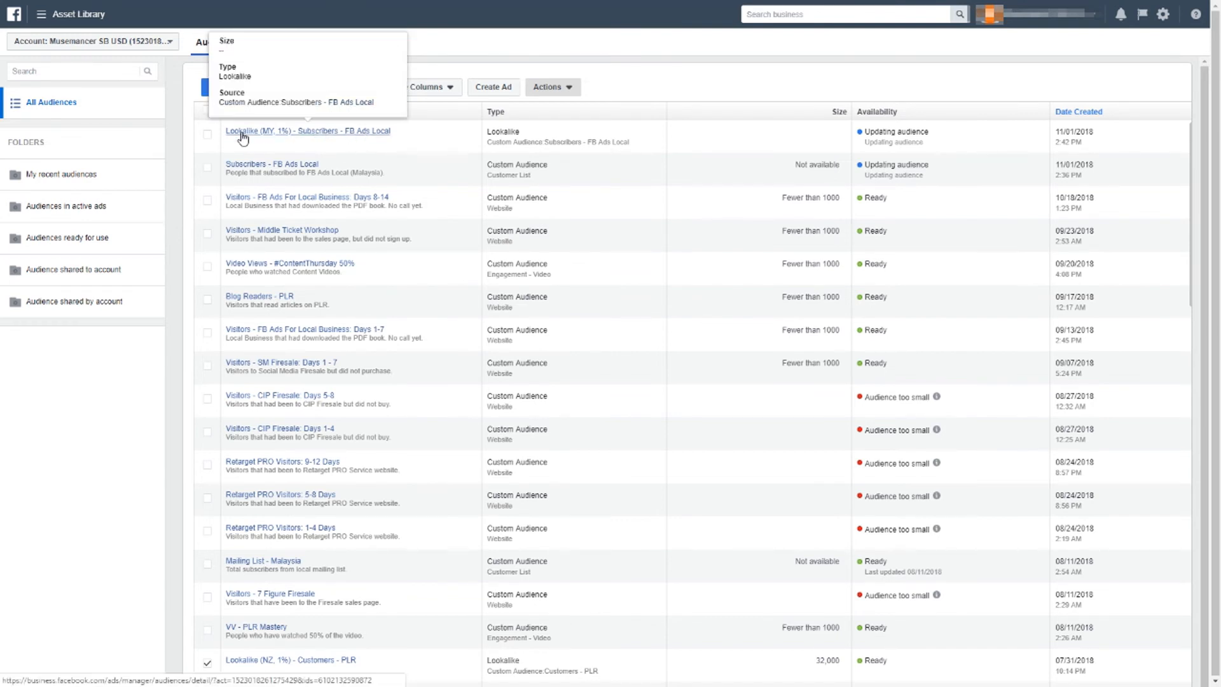
click(209, 91)
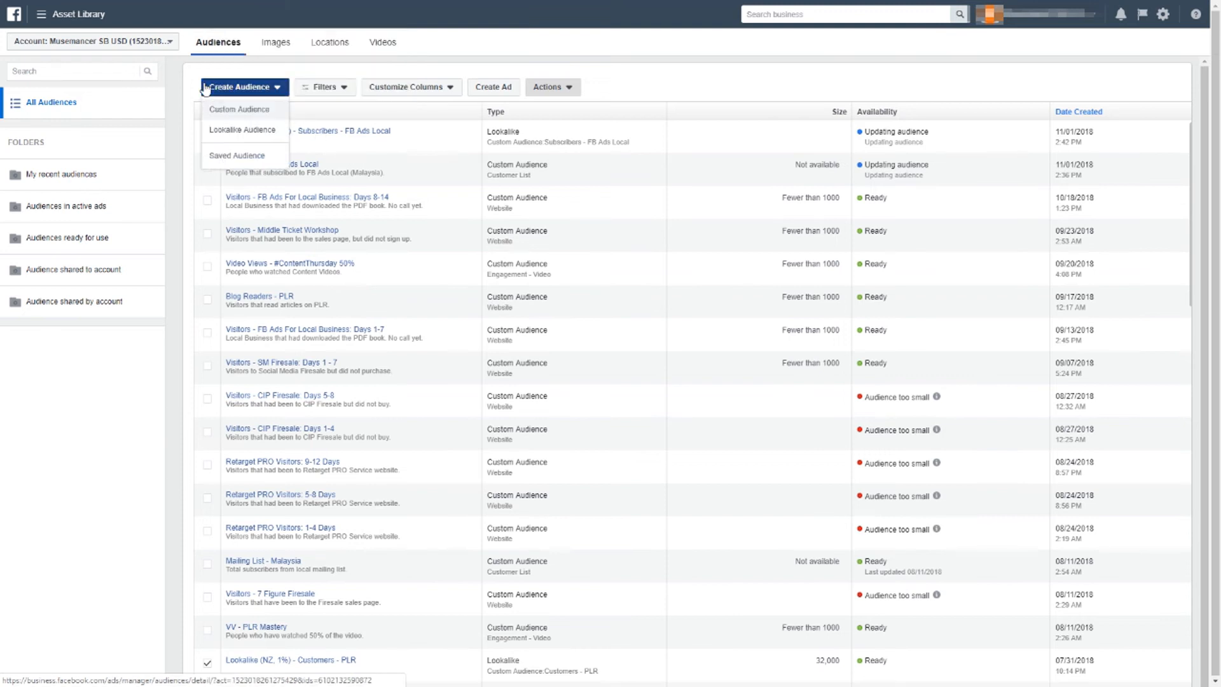
click(235, 115)
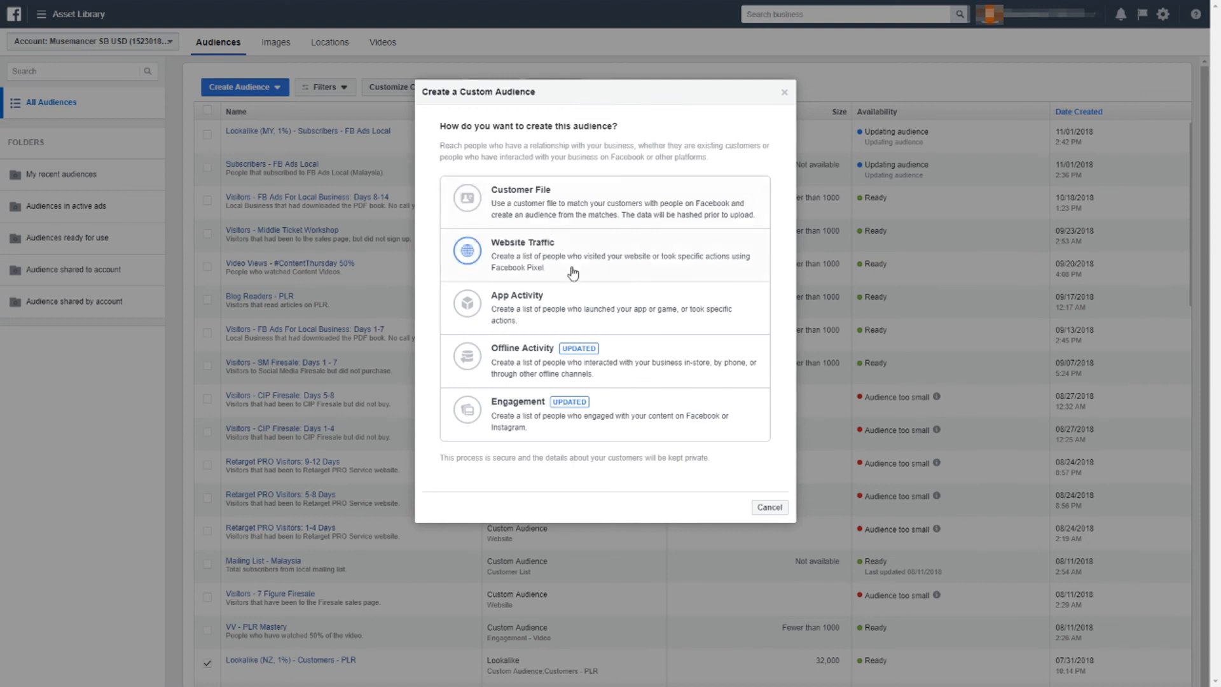
click(767, 508)
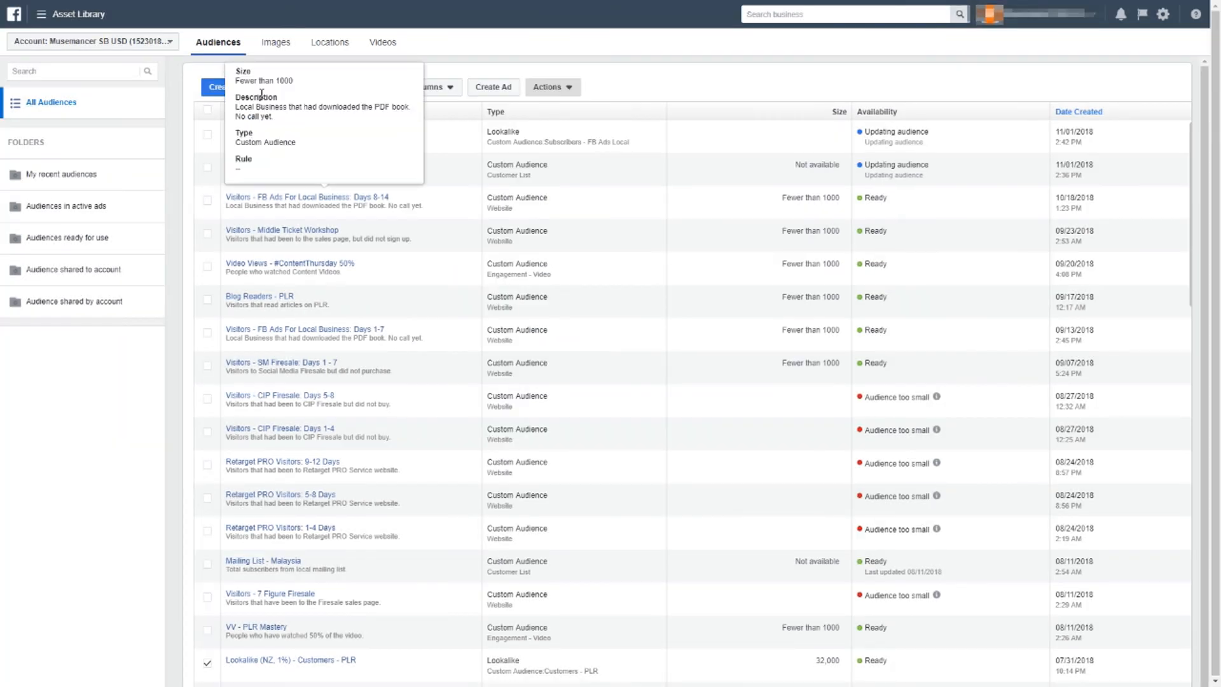
Step: Start a new lookalike audience with Subscribers - FB Ads Local as its source and Malaysia as its target location
click(216, 87)
click(232, 131)
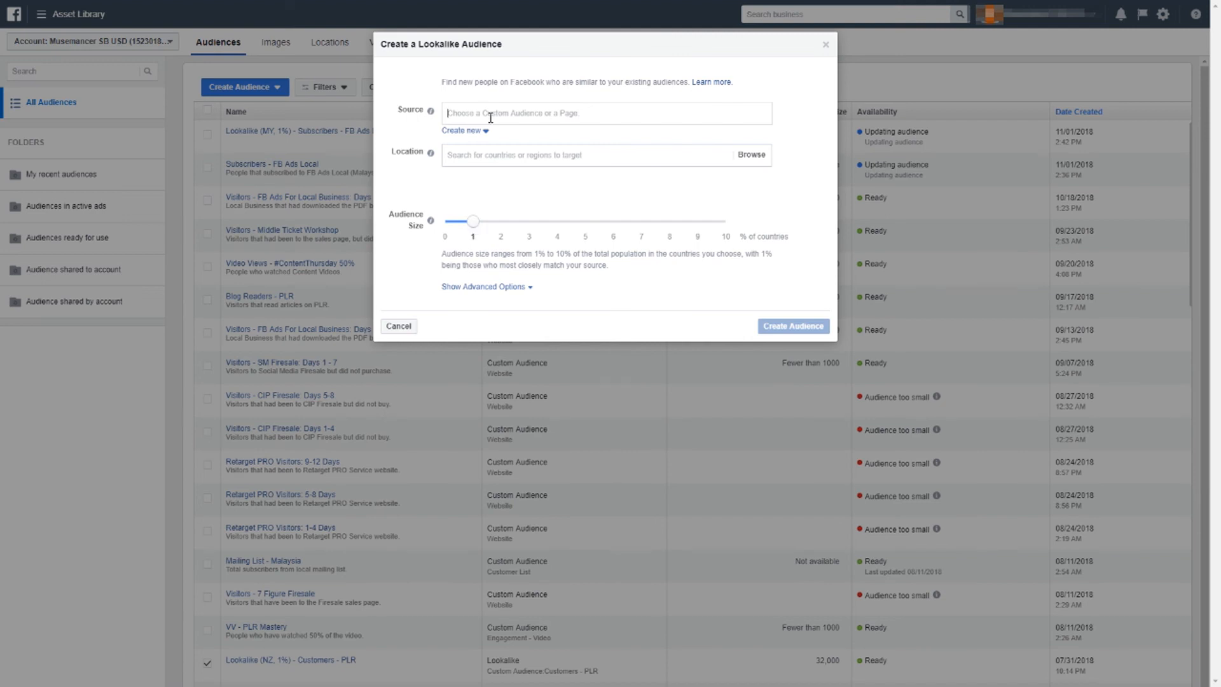
click(490, 118)
click(561, 146)
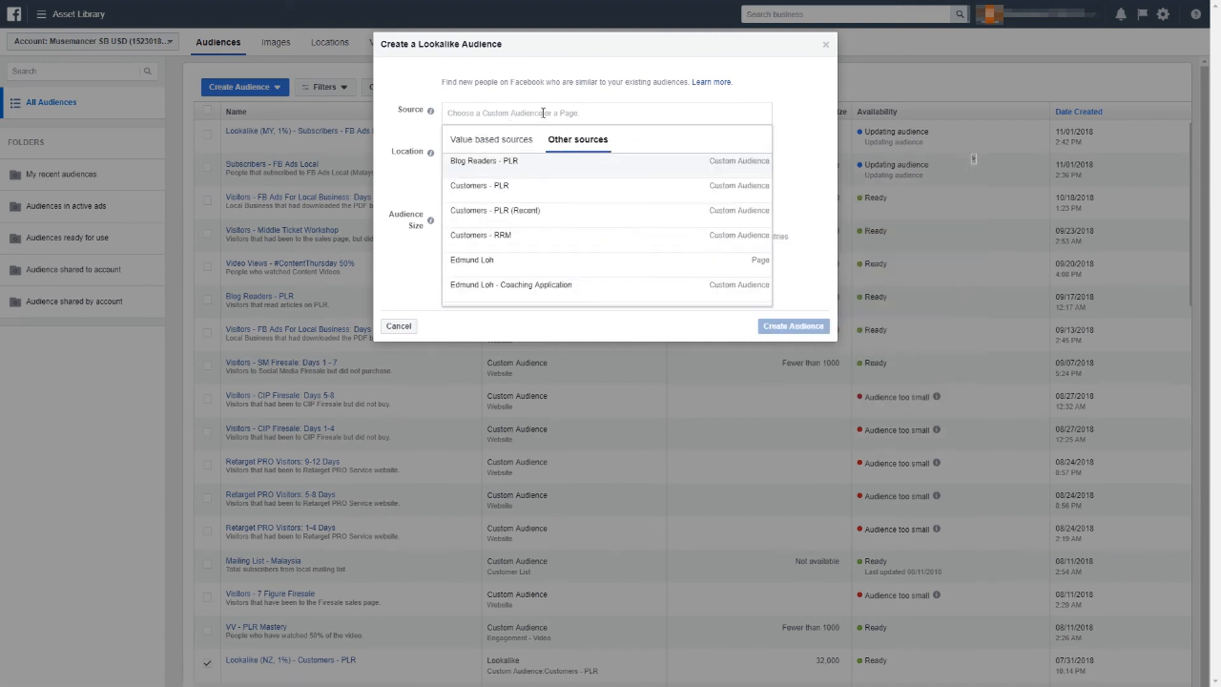
text(subsc)
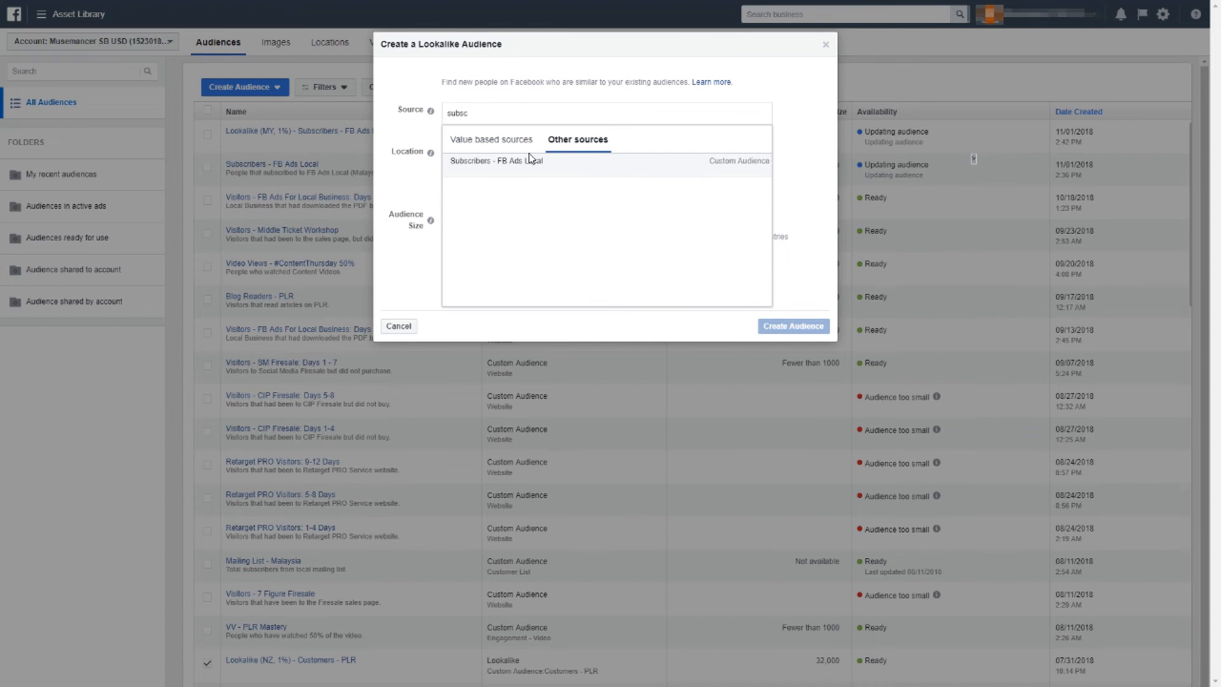
click(527, 161)
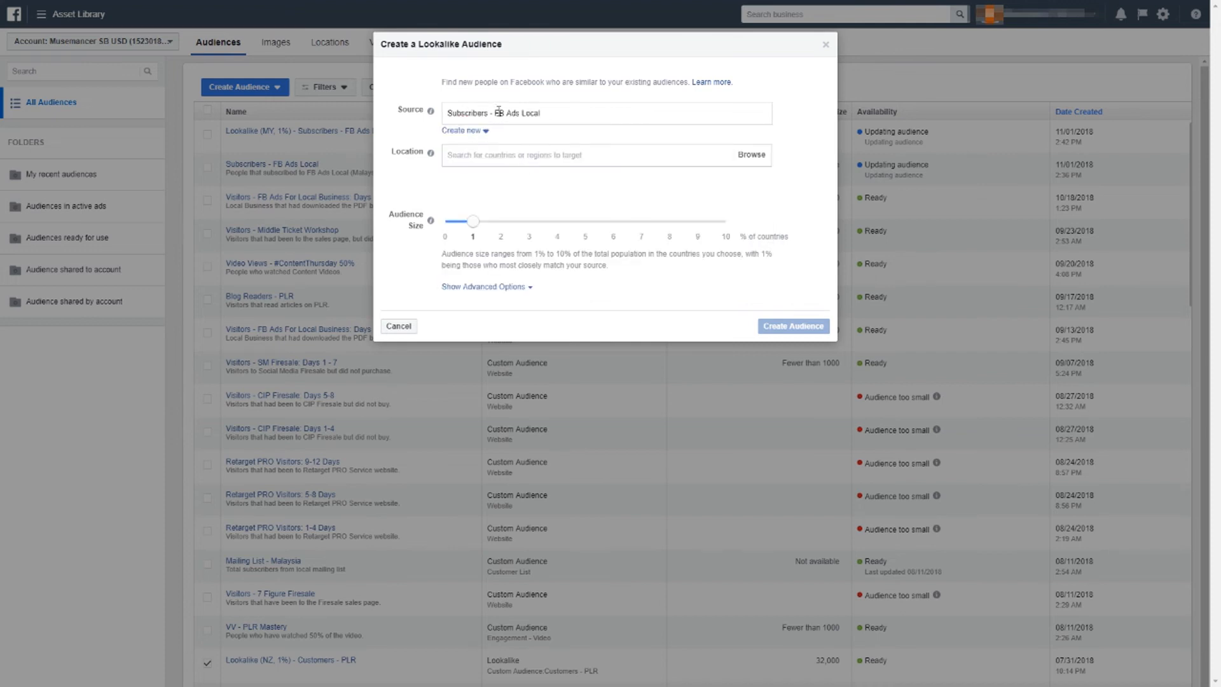
click(498, 153)
text(malaysia)
click(514, 173)
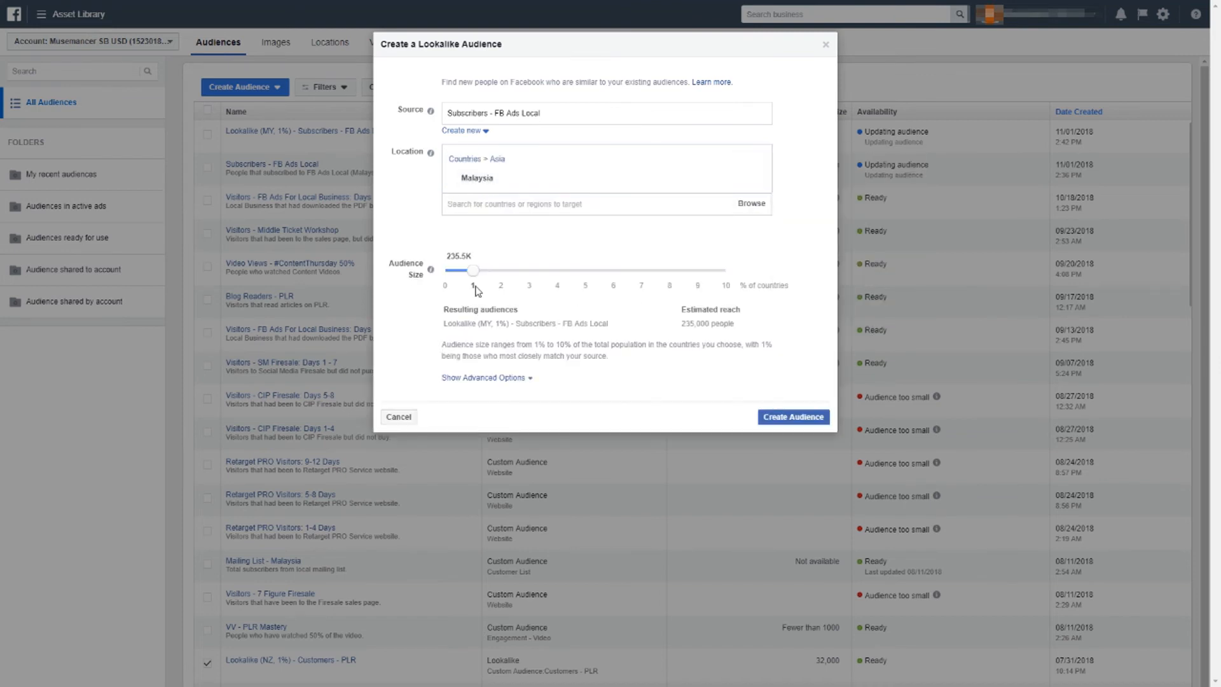
Step: In the advanced options, set the number of audiences to 1 covering the 1% to 2% range, and create the lookalike audience
click(482, 378)
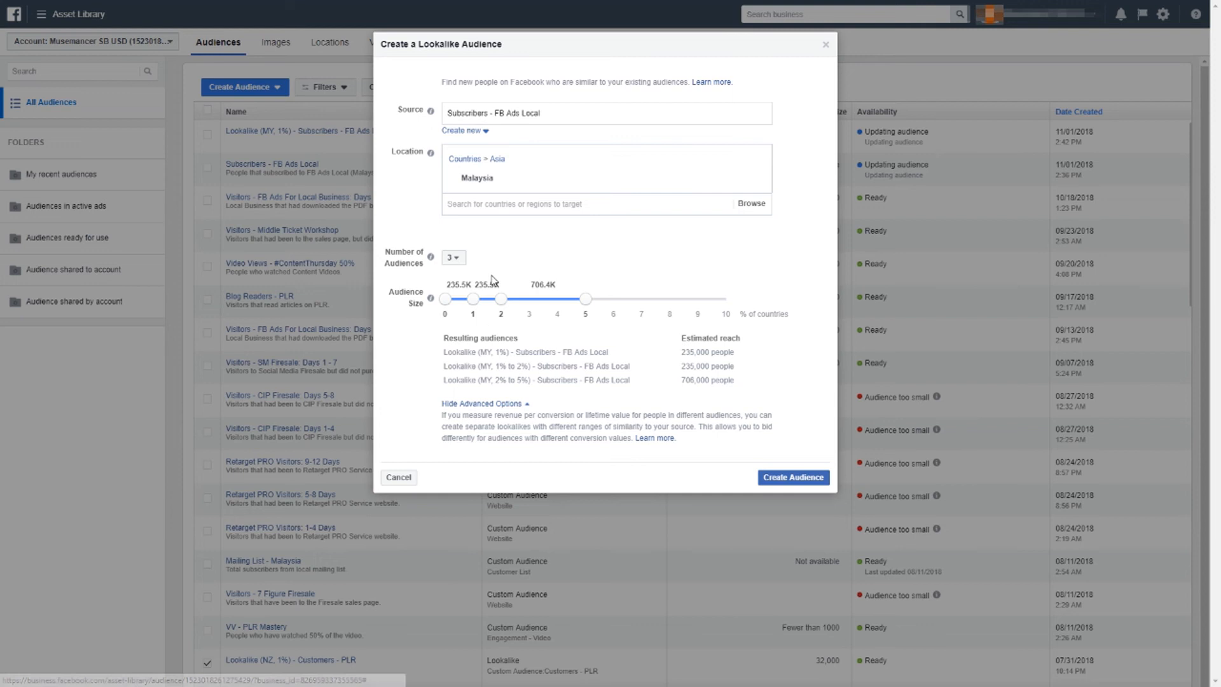
click(455, 258)
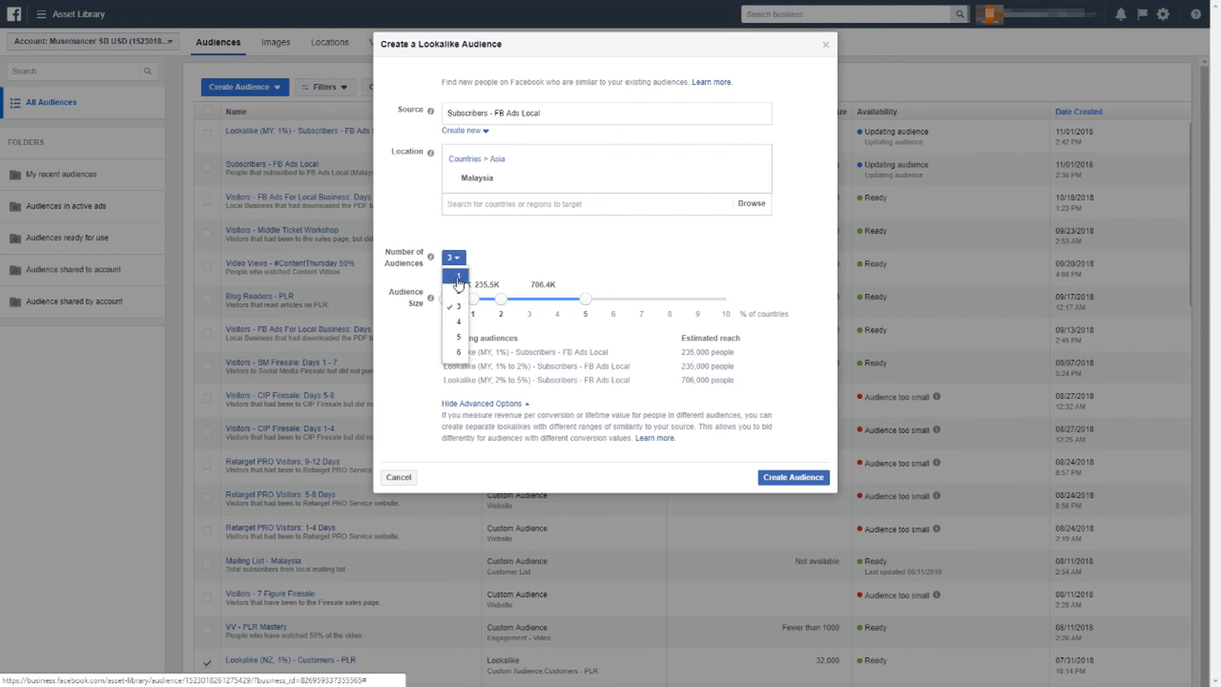
click(461, 276)
mouse_move(474, 299)
mouse_down()
mouse_move(501, 299)
mouse_move(473, 307)
mouse_up()
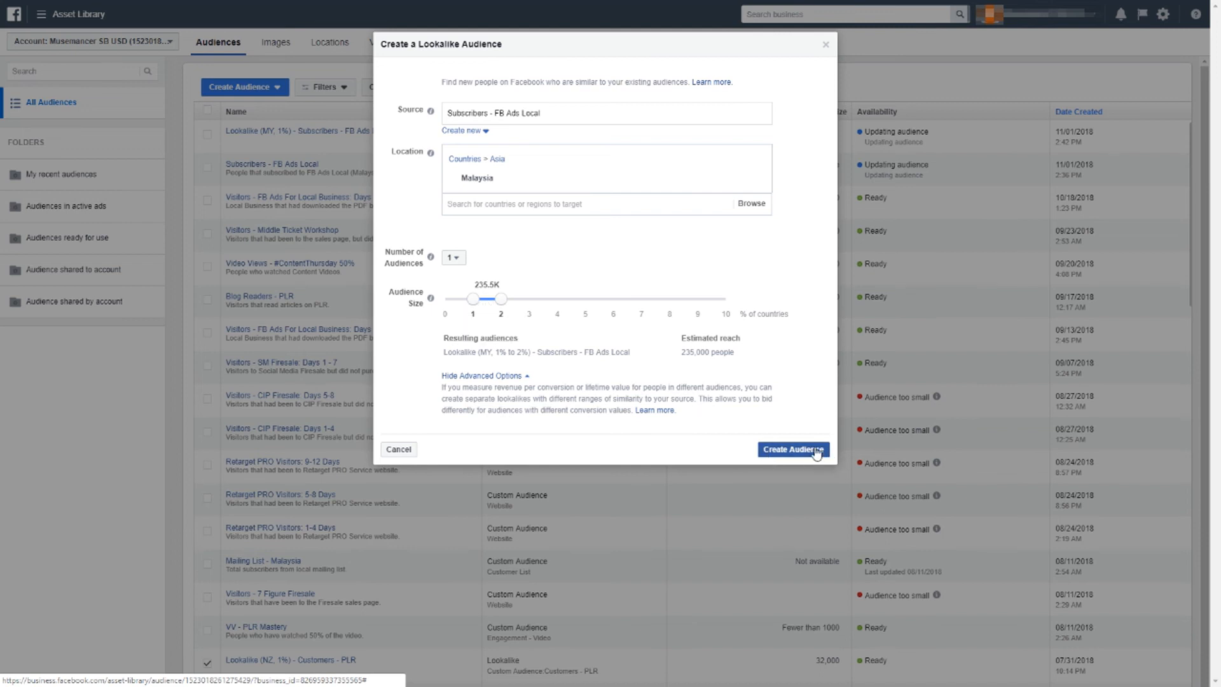
click(795, 449)
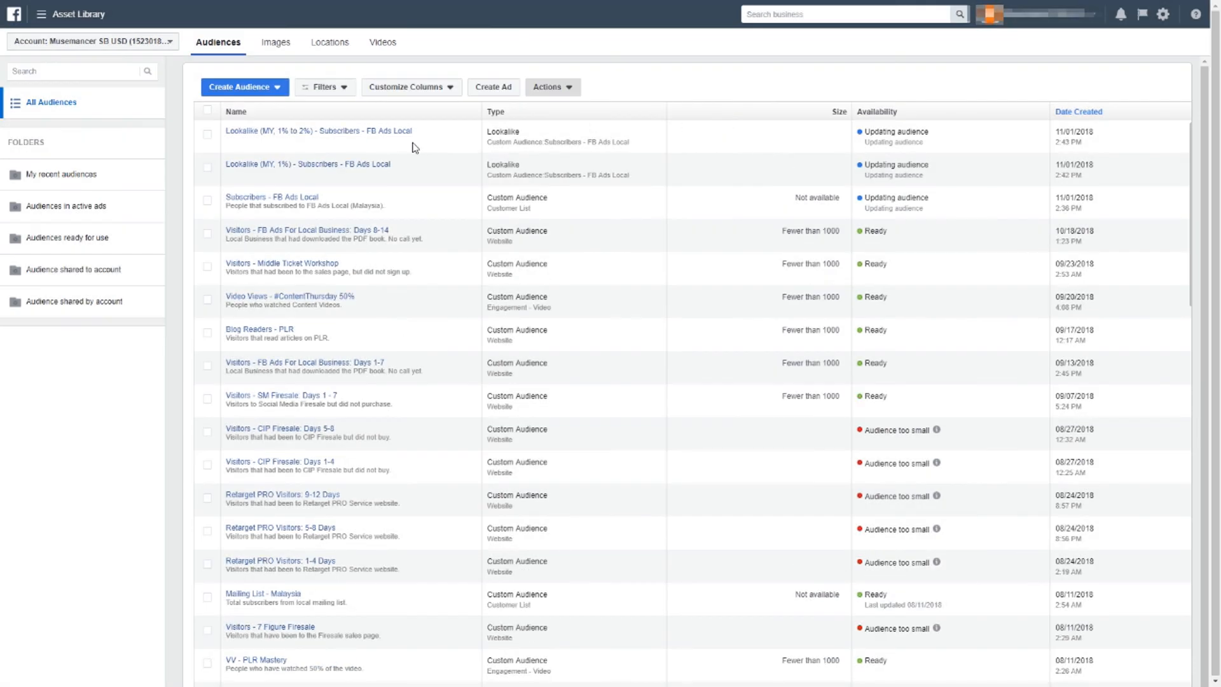
mouse_move(368, 139)
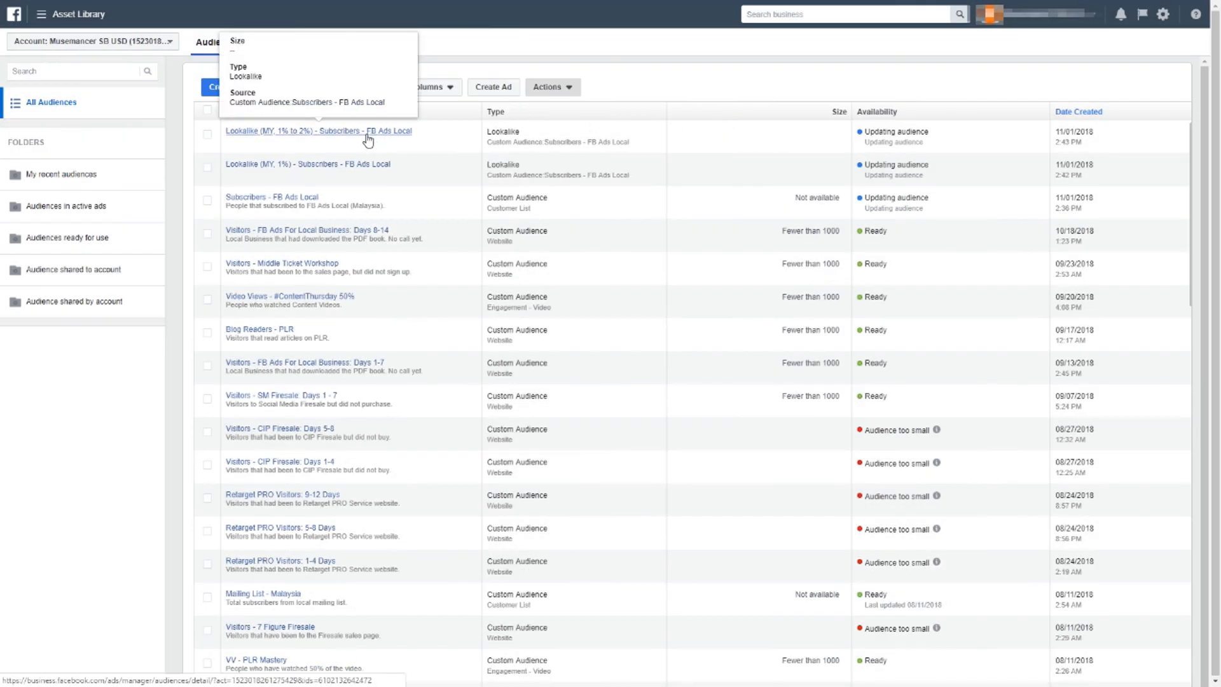
scroll(369, 147, down, 4)
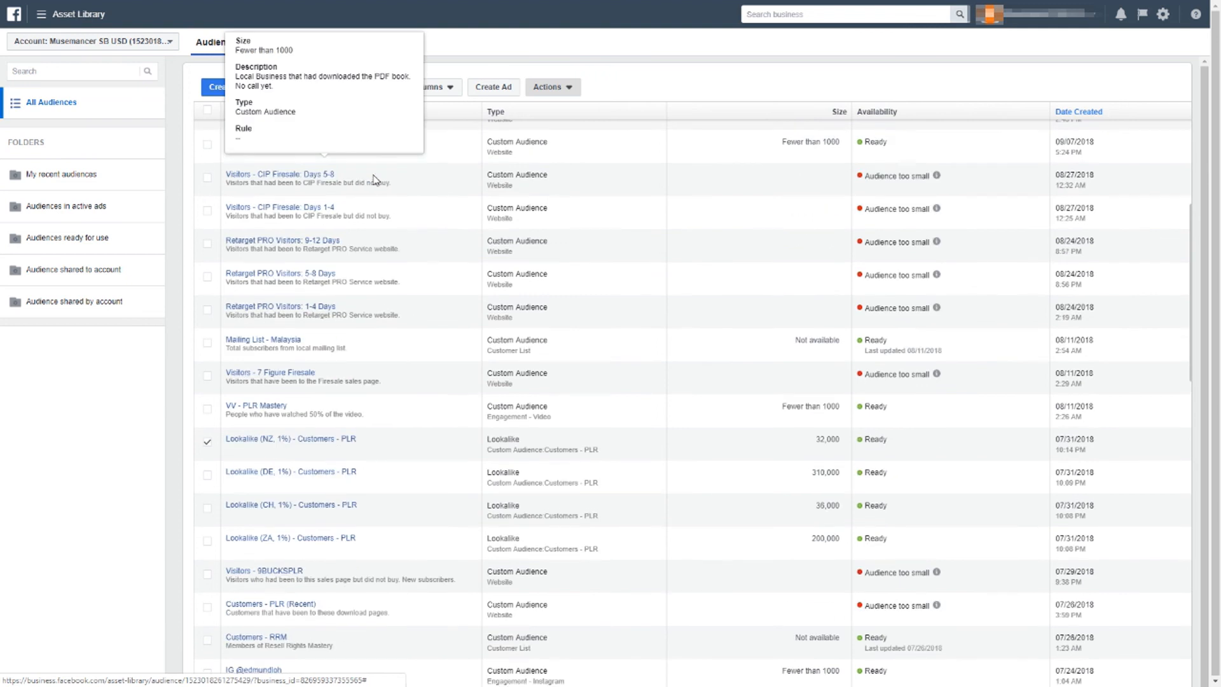
scroll(374, 180, up, 4)
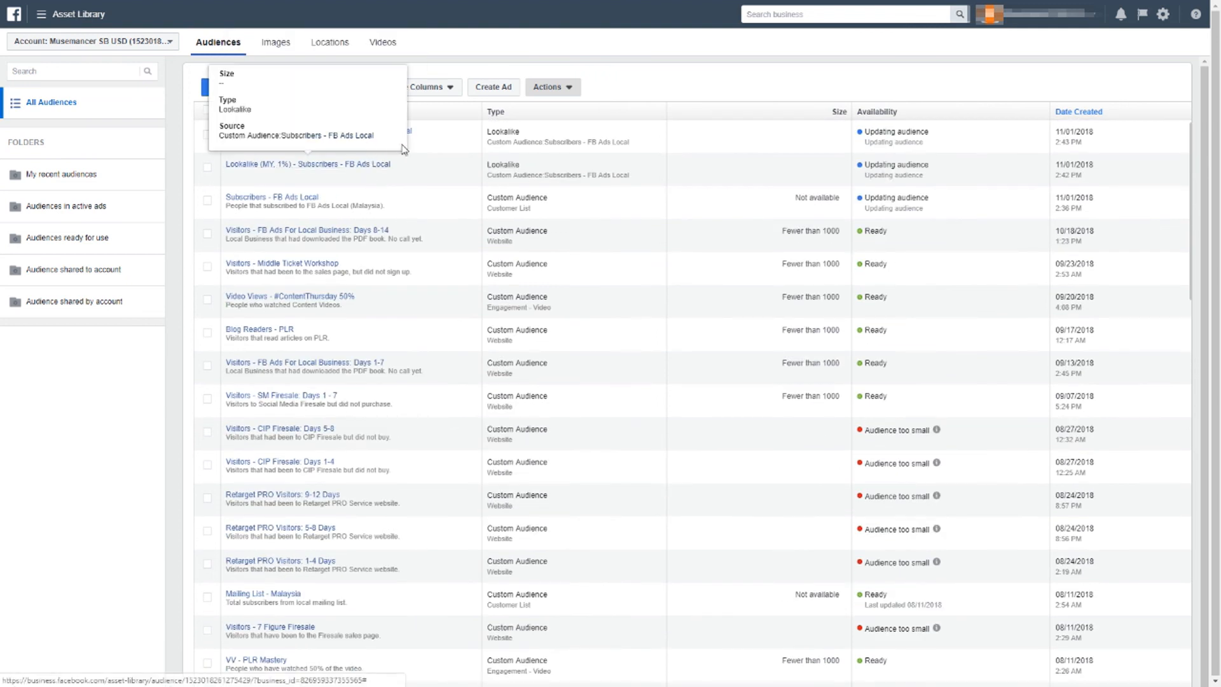
mouse_move(278, 132)
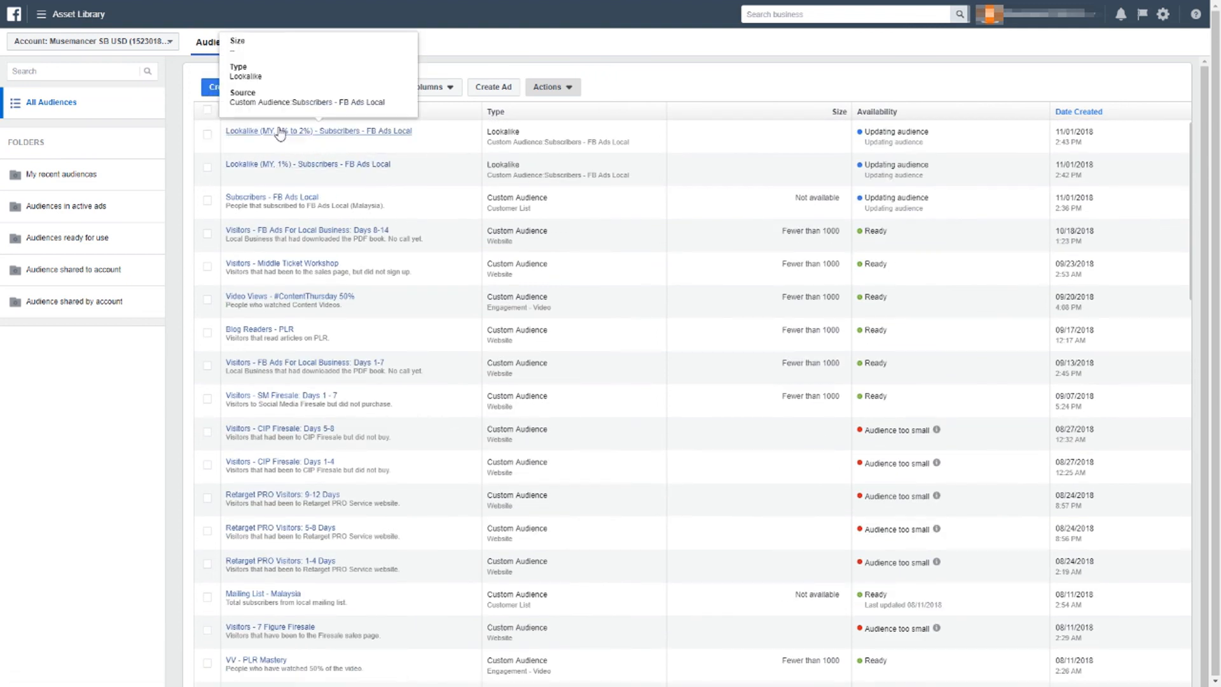
Step: Start another lookalike audience based on Subscribers - FB Ads Local, targeting Malaysia
click(210, 91)
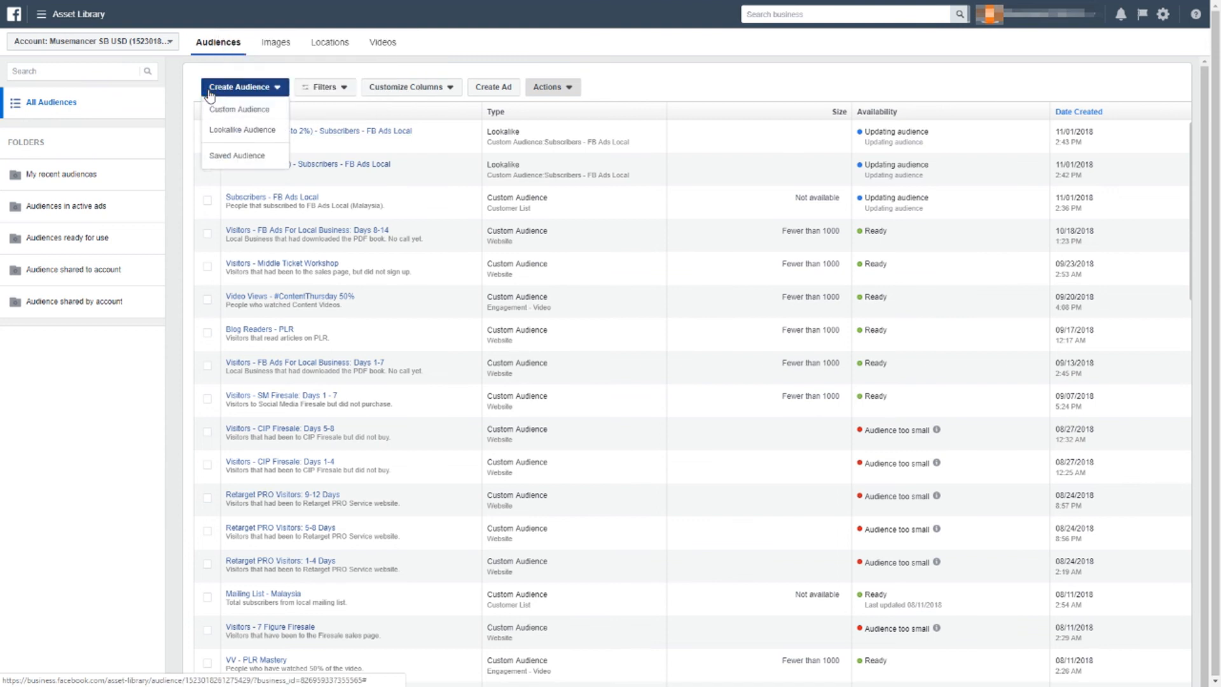
click(239, 130)
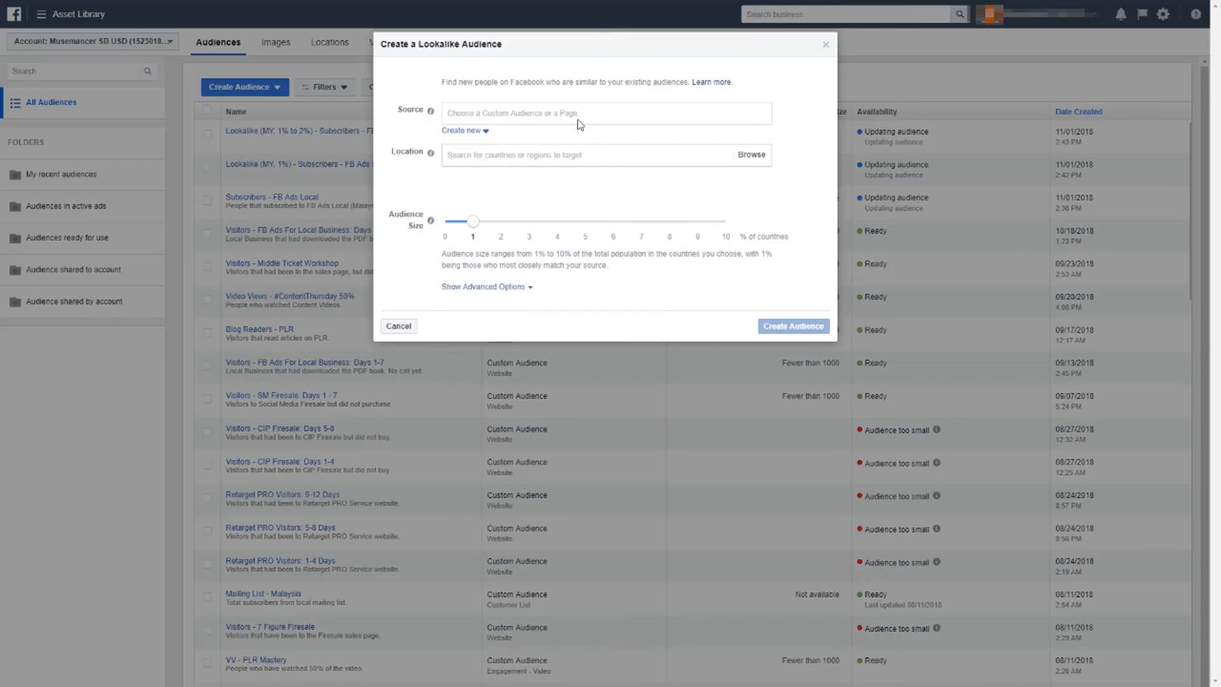
click(578, 113)
click(574, 141)
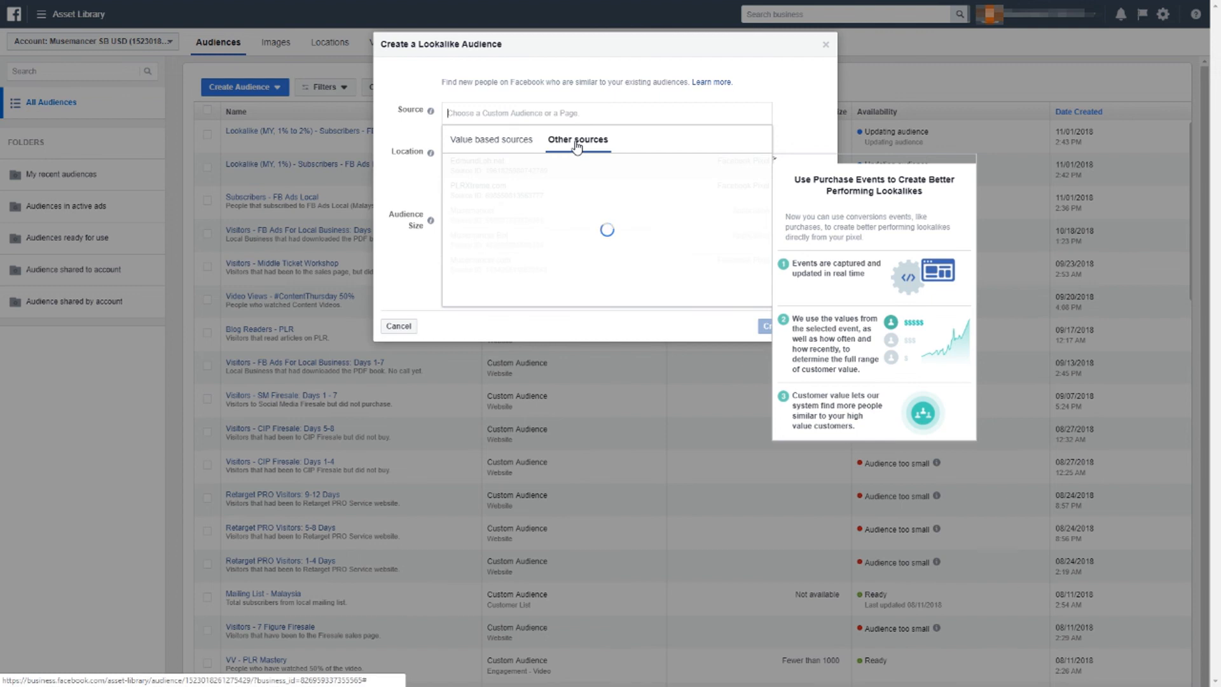
text(sub)
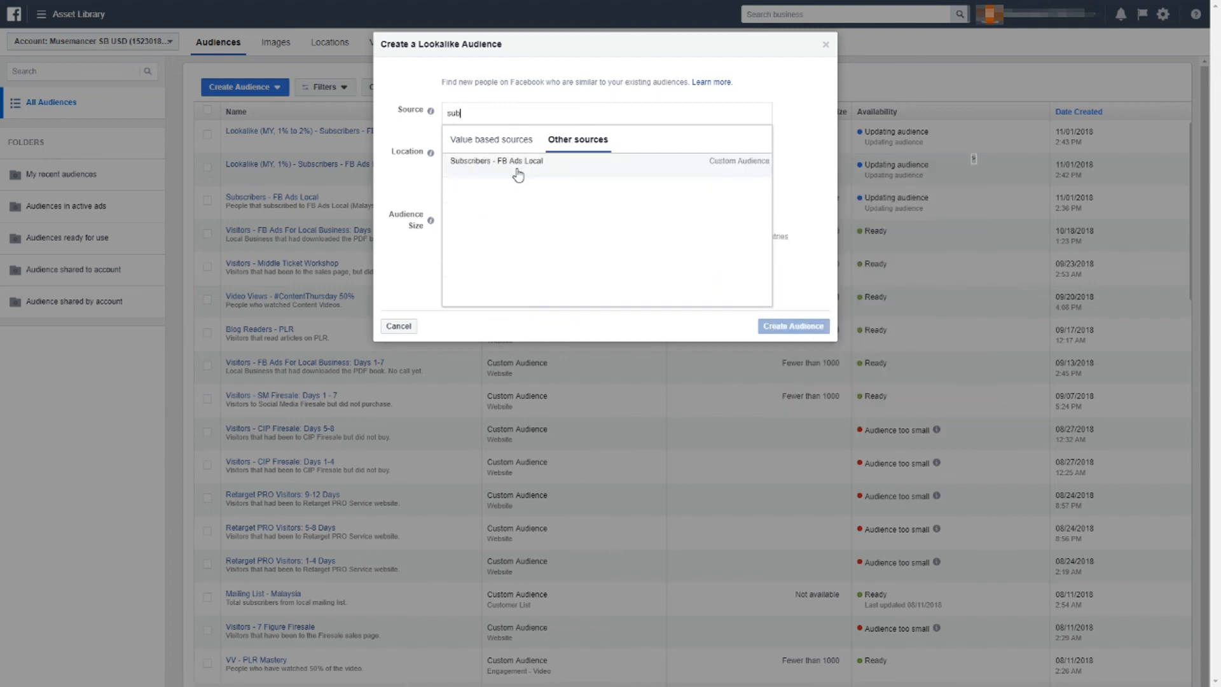
click(519, 167)
text(malaysia)
click(503, 182)
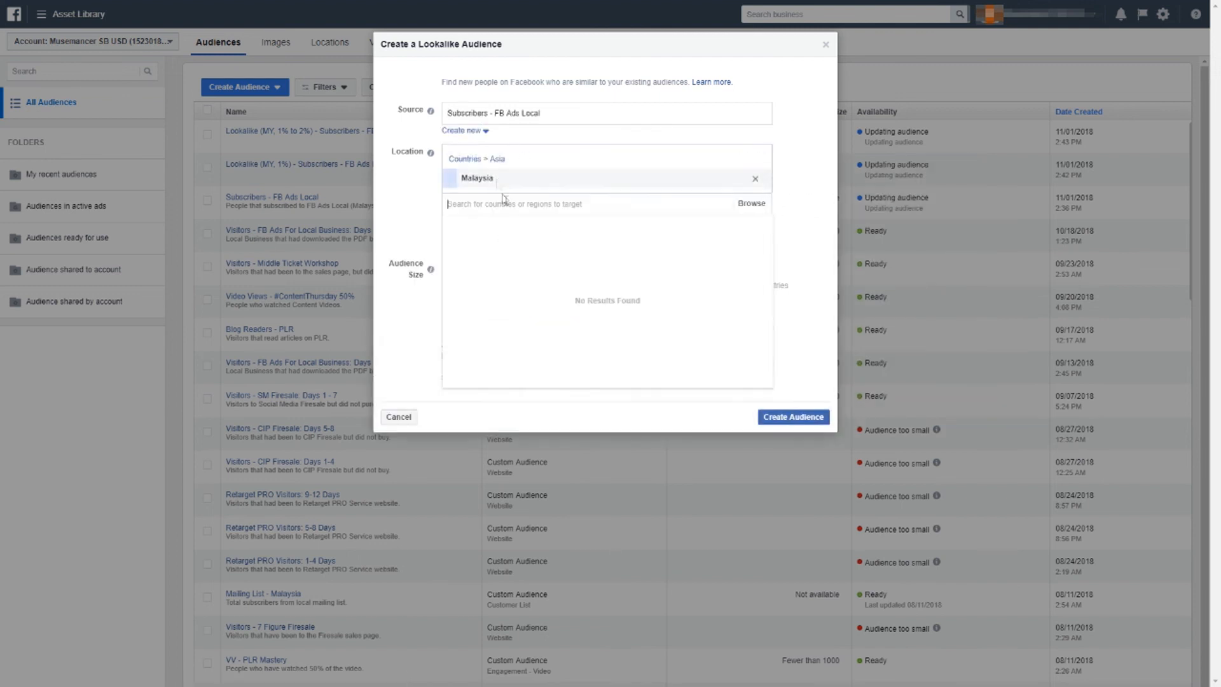
Step: In the advanced options, set the number of audiences to 1 covering the 2% to 3% range, and create the lookalike audience
click(483, 378)
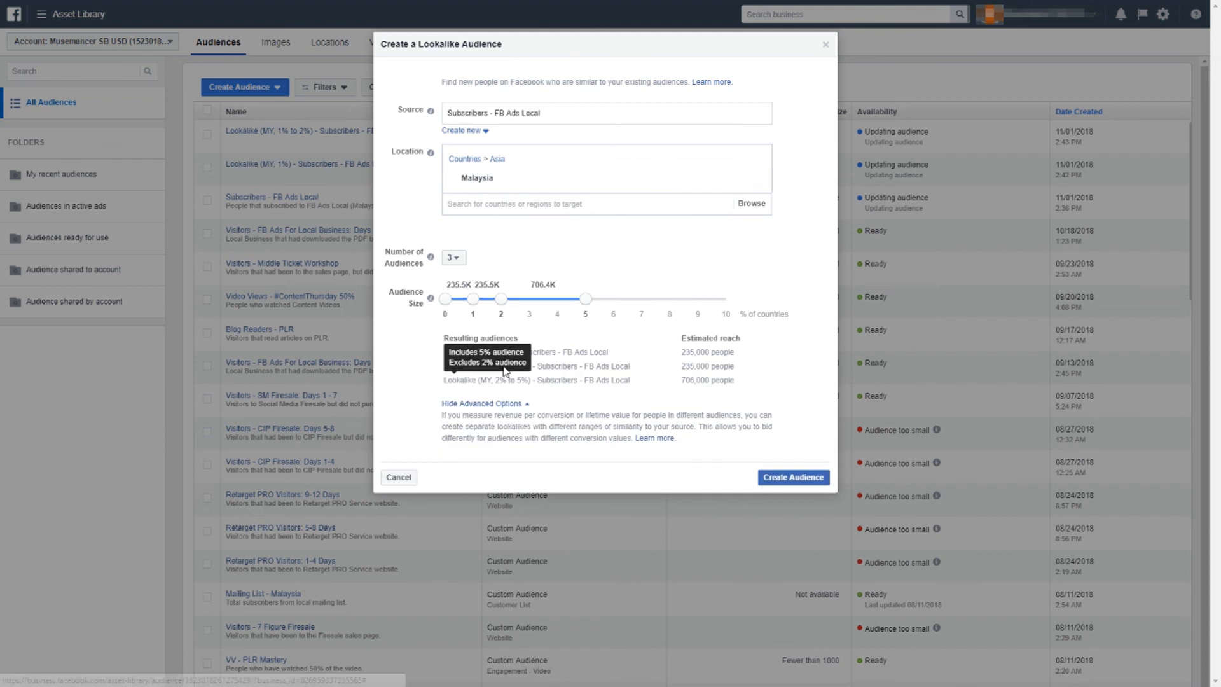
click(454, 258)
click(459, 276)
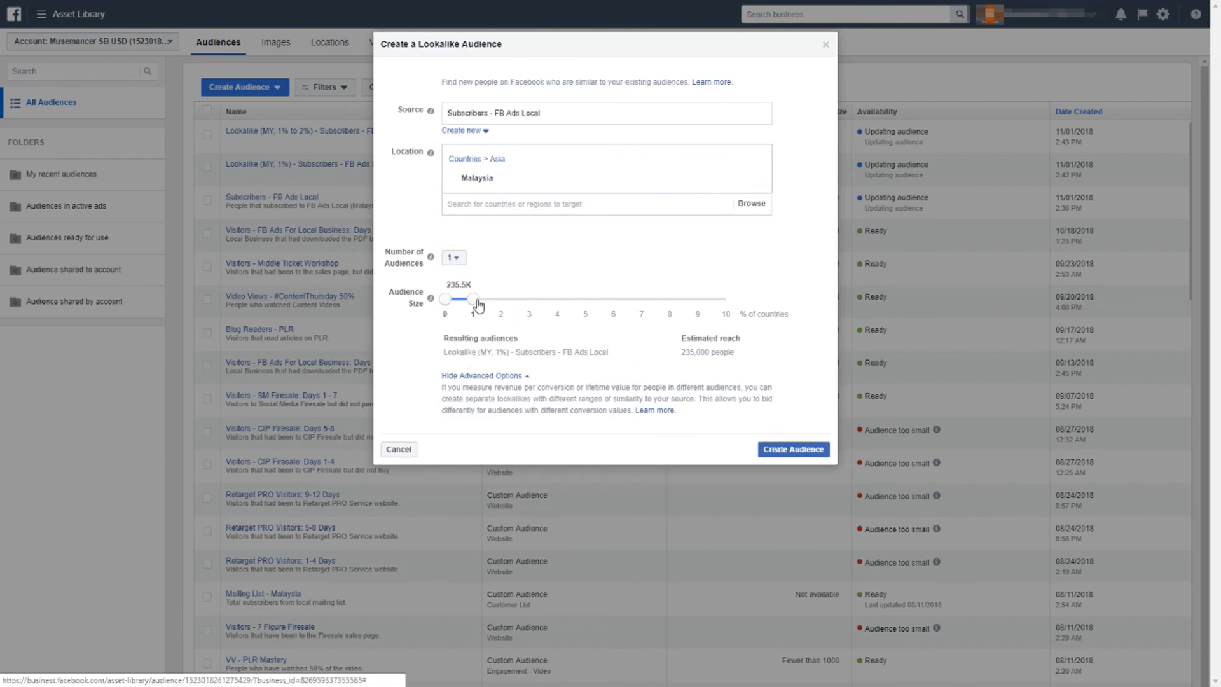
drag(445, 299, 502, 299)
click(803, 453)
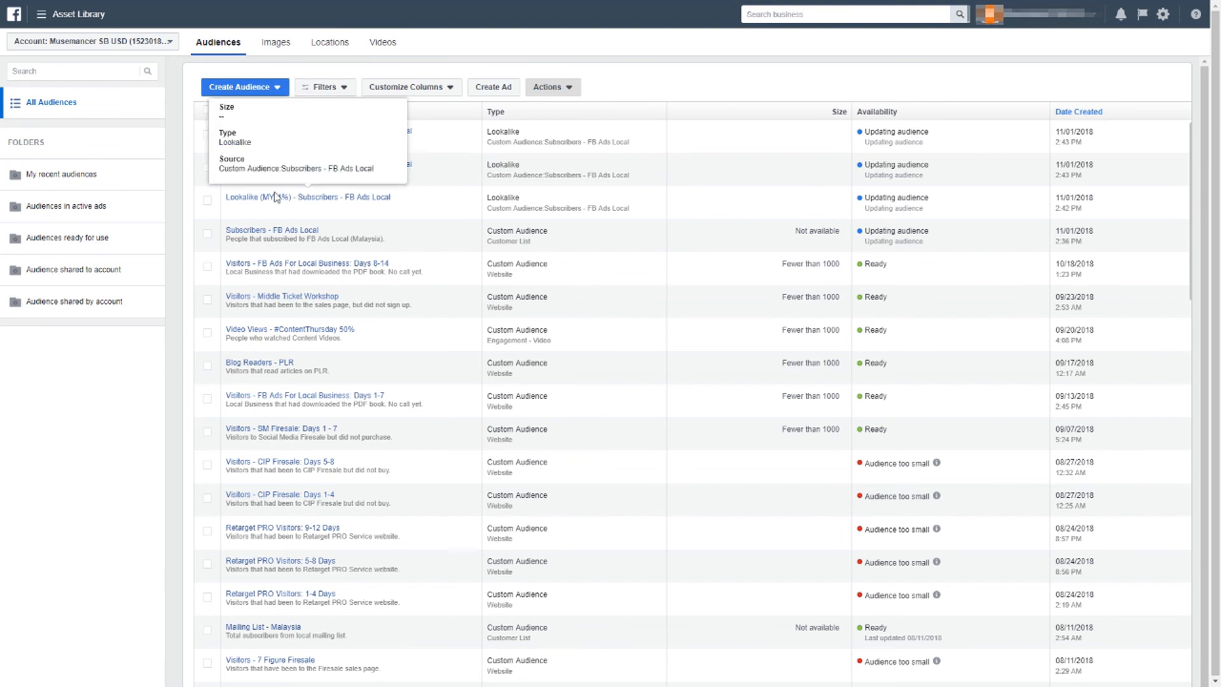
Step: Select the 1%, 1% to 2% and 2% to 3% Malaysian lookalike audiences of Subscribers - FB Ads Local in the audience list
click(207, 200)
click(207, 167)
click(207, 134)
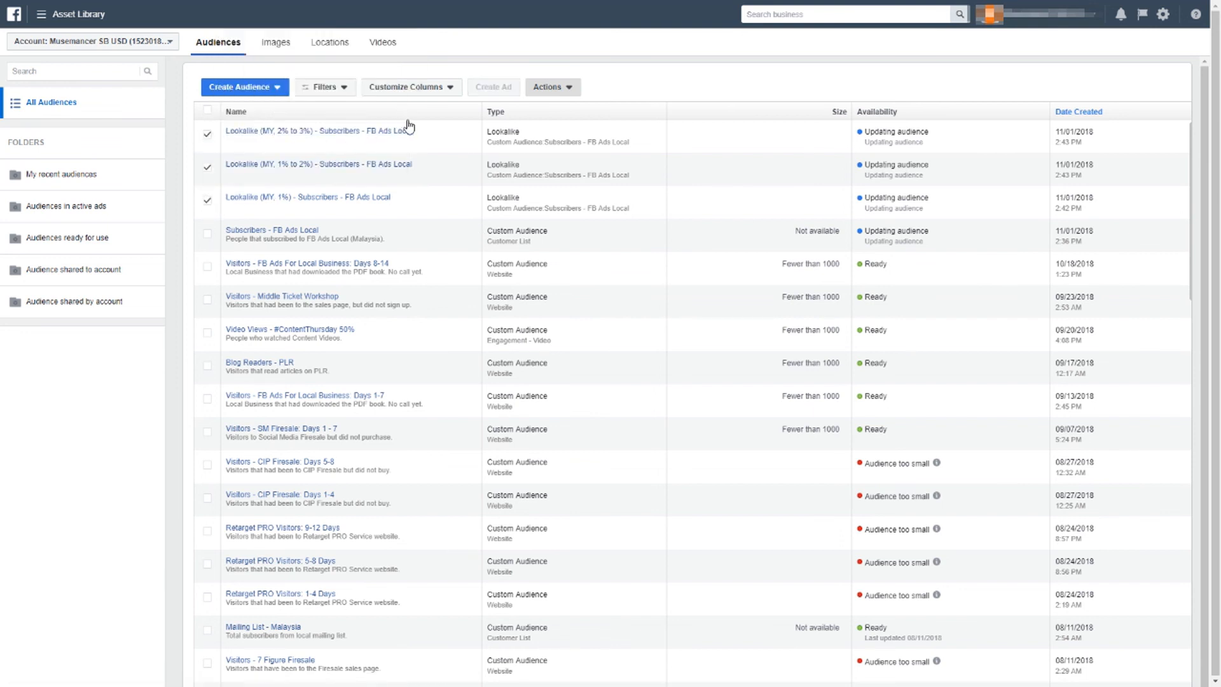